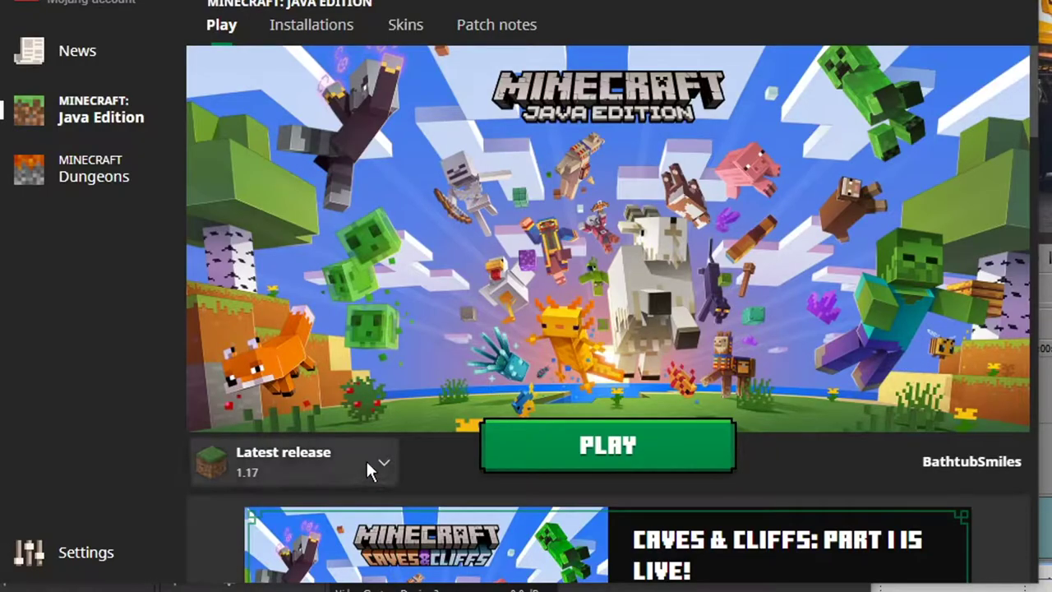
Keep Latest release 1.17 as the launcher's game version, then switch to the Chrome browser.
left_click(369, 463)
left_click(369, 463)
scroll(435, 488, "down", 5)
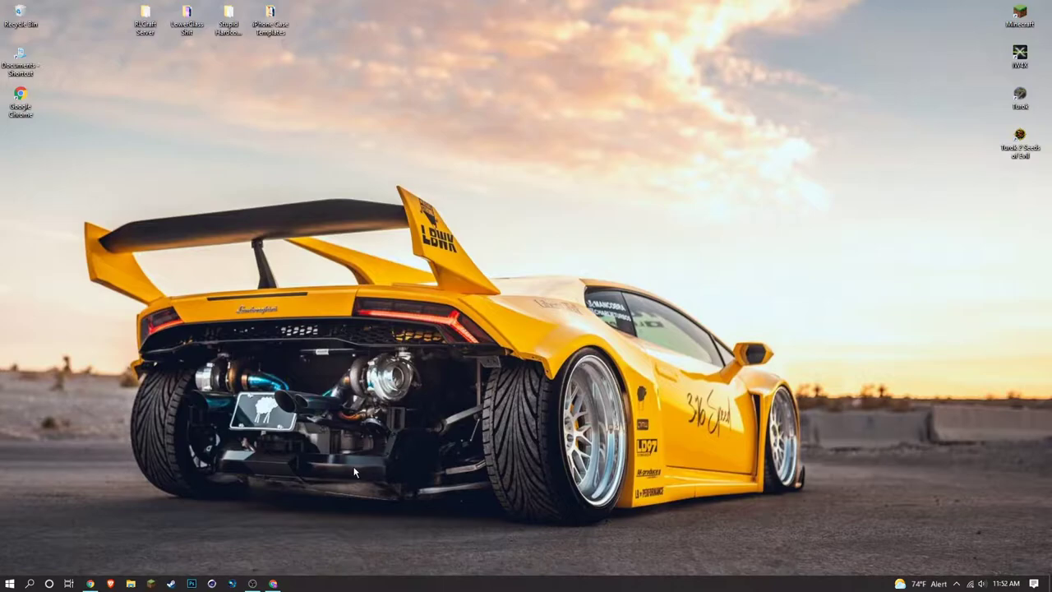
left_click(273, 584)
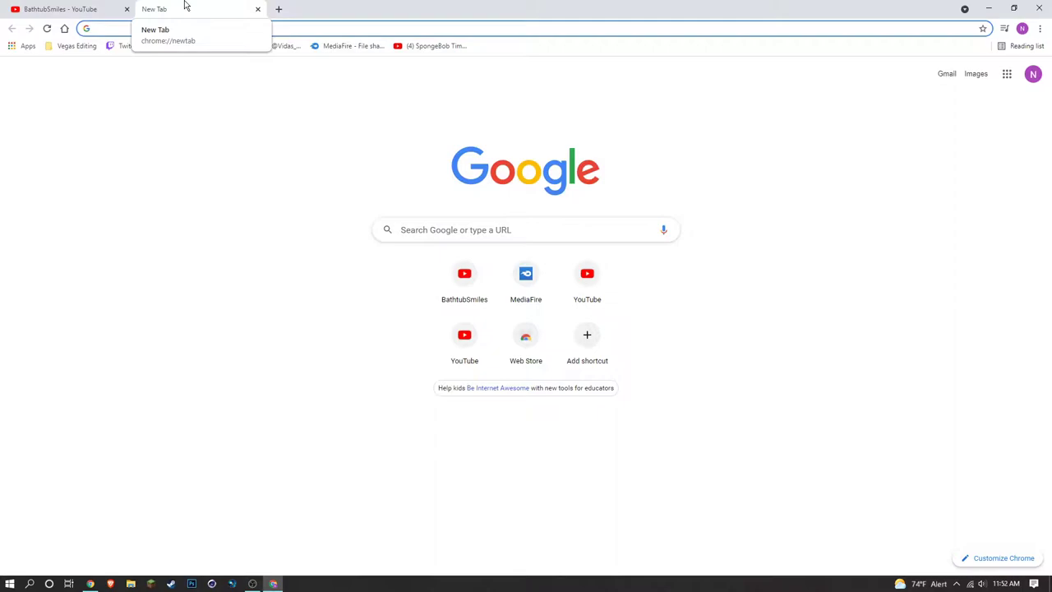
Paste the MediaFire link for xray-72-117.jar into a new tab's address bar and select it.
type("https://www.mediafire.com/file/d1rflexc07ixcbh/xray-72-117.jar/file")
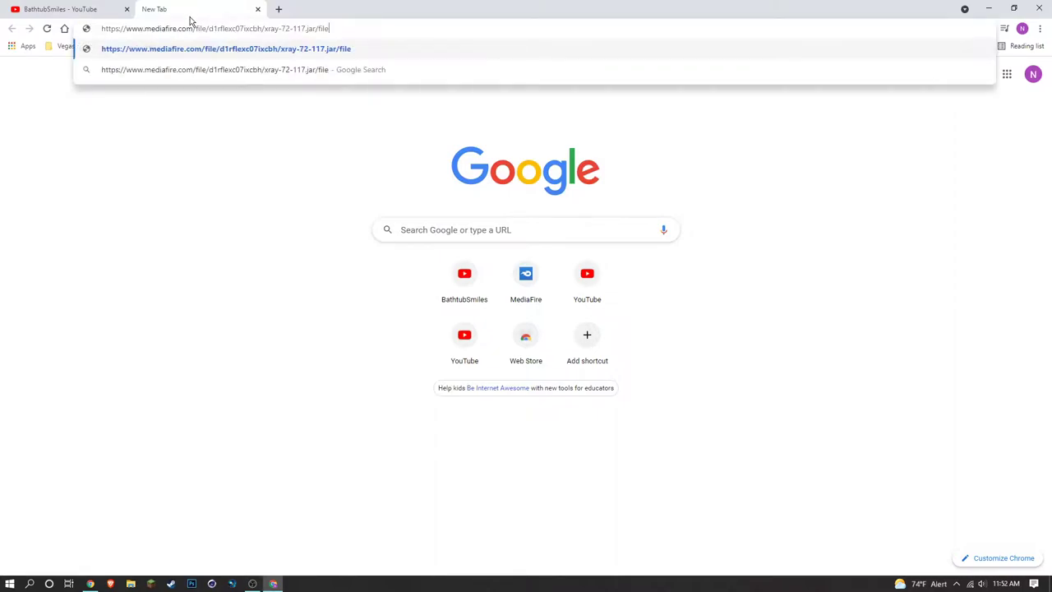
left_click_drag(367, 33, 3, 34)
left_click(184, 146)
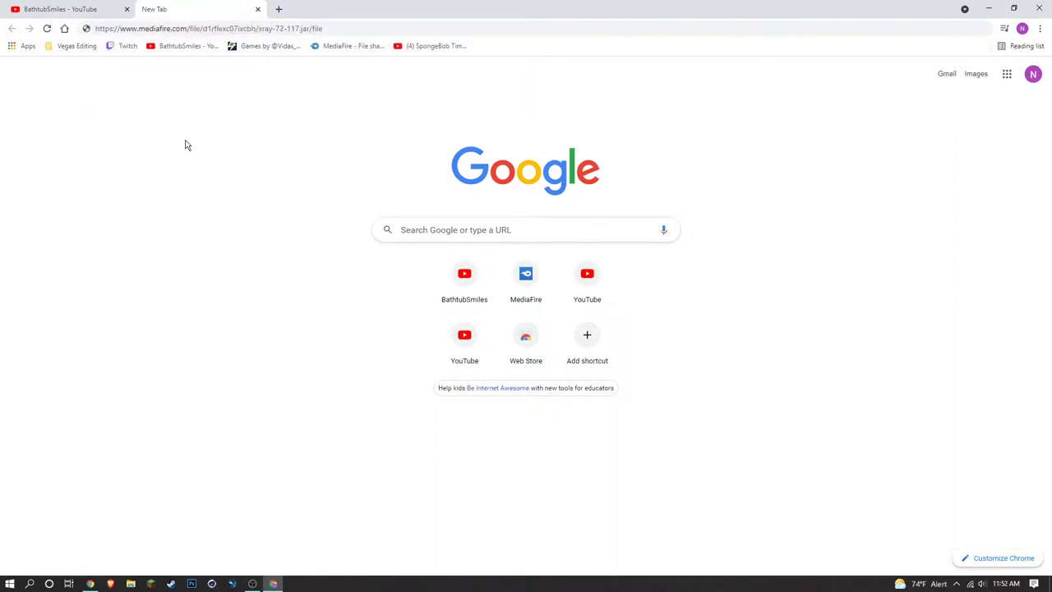
left_click(349, 28)
Load the MediaFire page, download xray-72-117.jar (292.34KB) and close the pop-up advert.
key("Return")
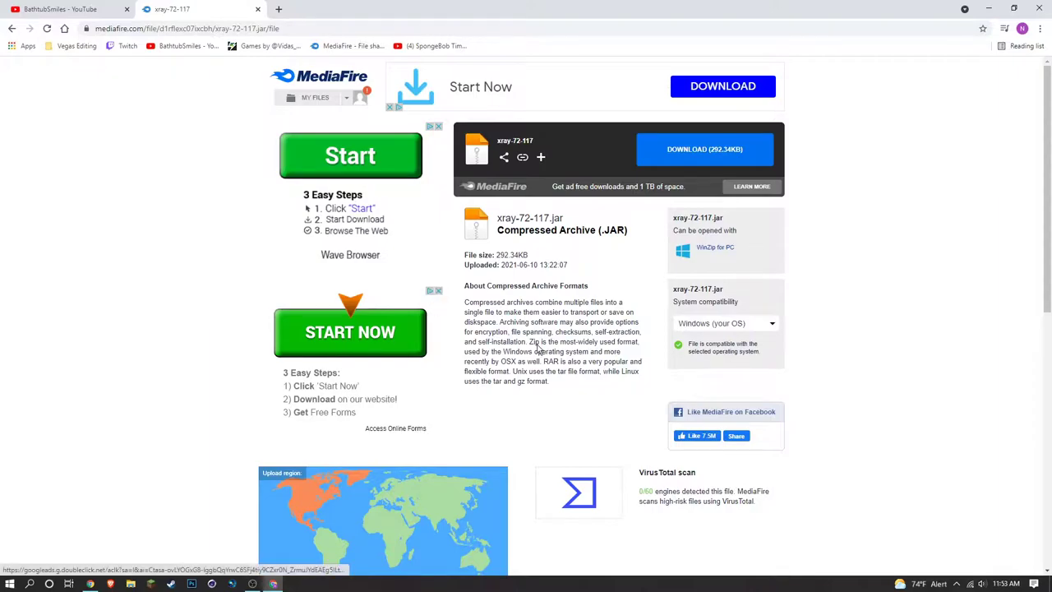
scroll(804, 364, "down", 3)
scroll(804, 364, "up", 3)
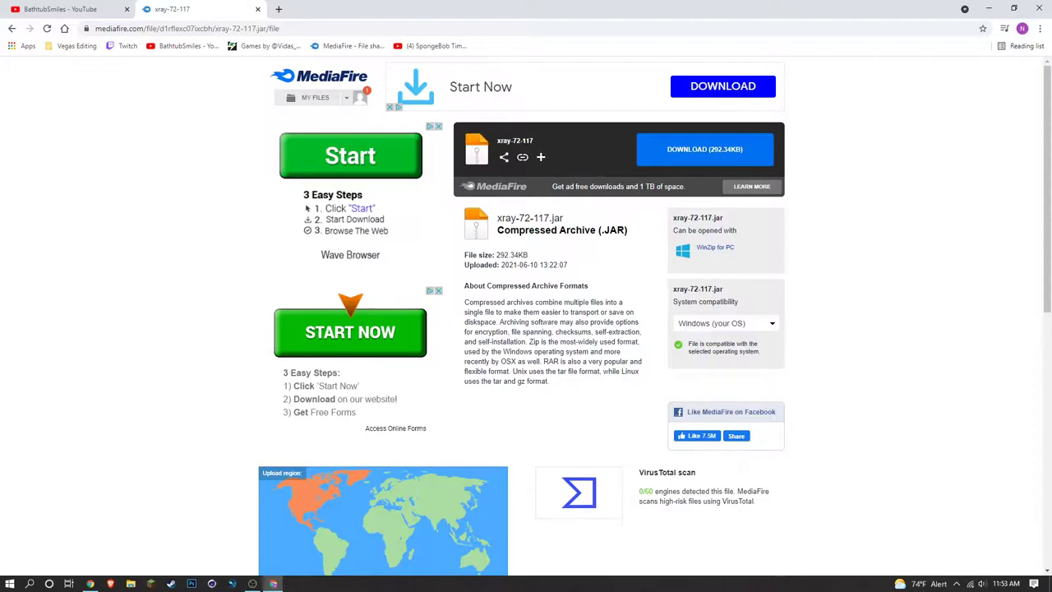
left_click(714, 156)
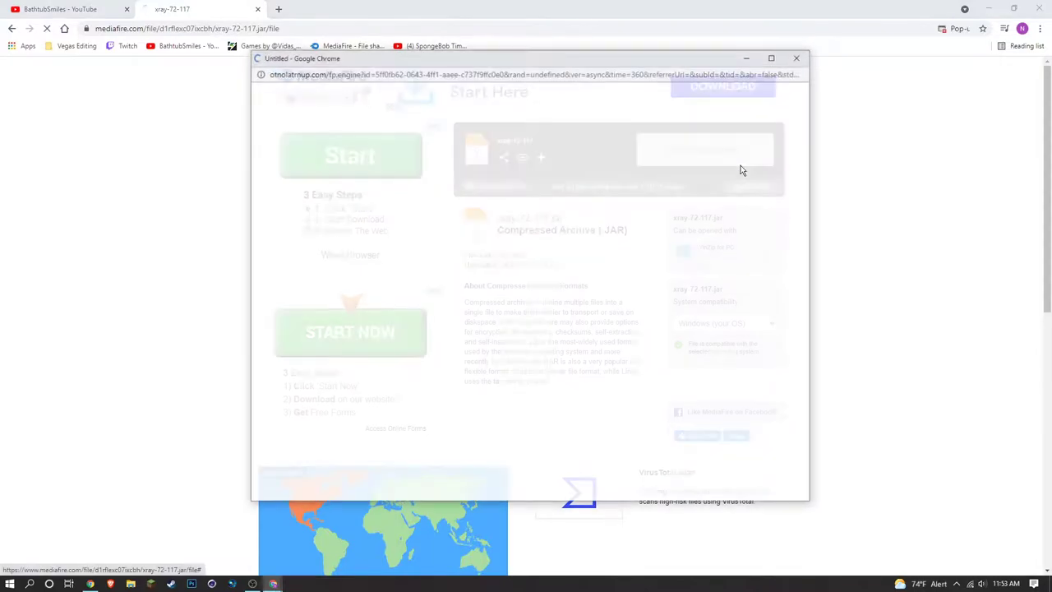
left_click(797, 57)
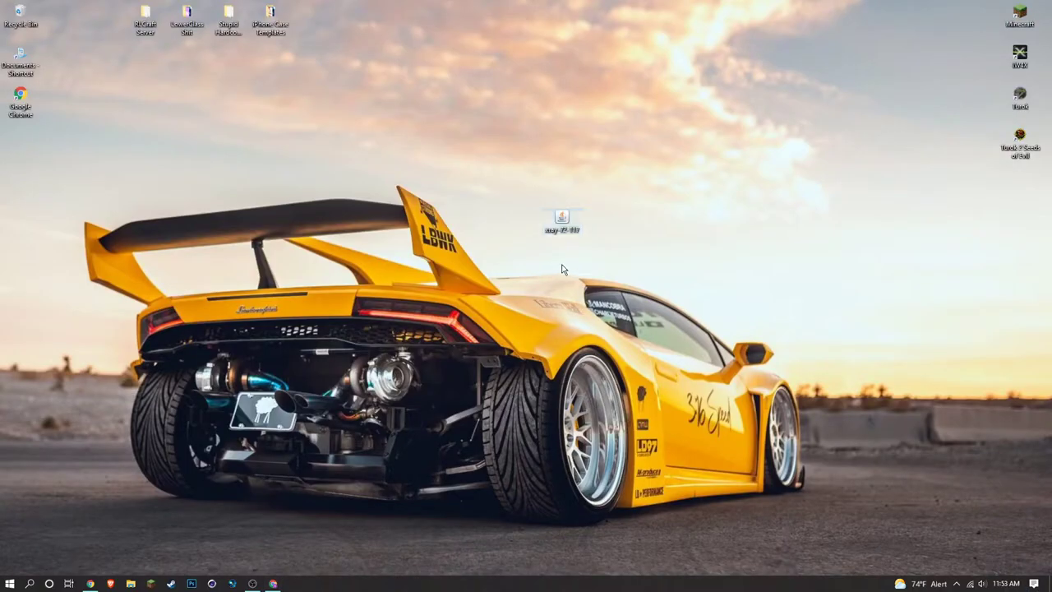
Check the Downloads folder for xray-72-117, then close File Explorer and start the Minecraft Launcher.
key("super+e")
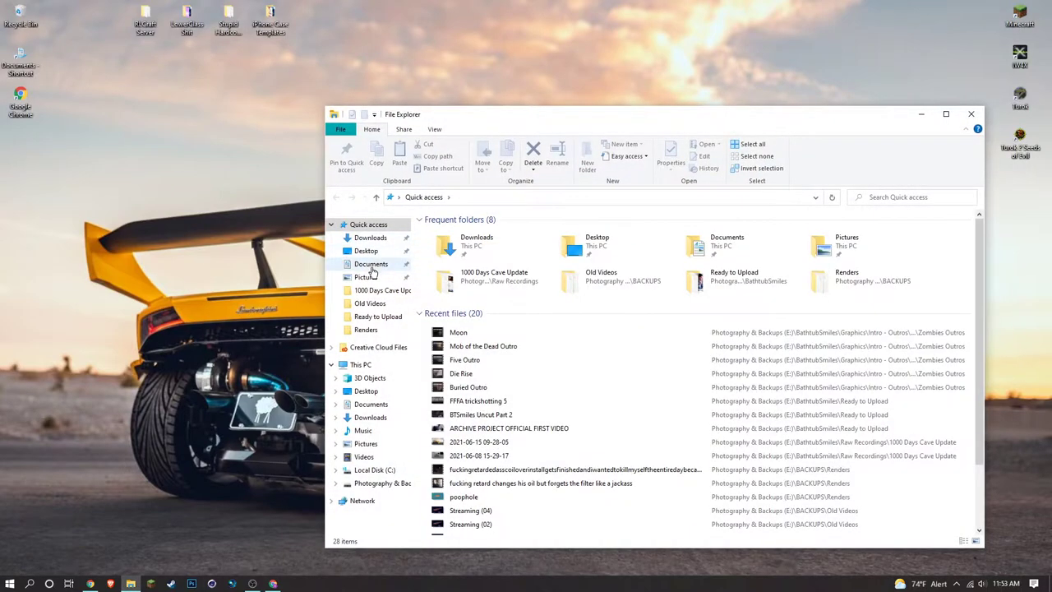
left_click(371, 264)
left_click(370, 238)
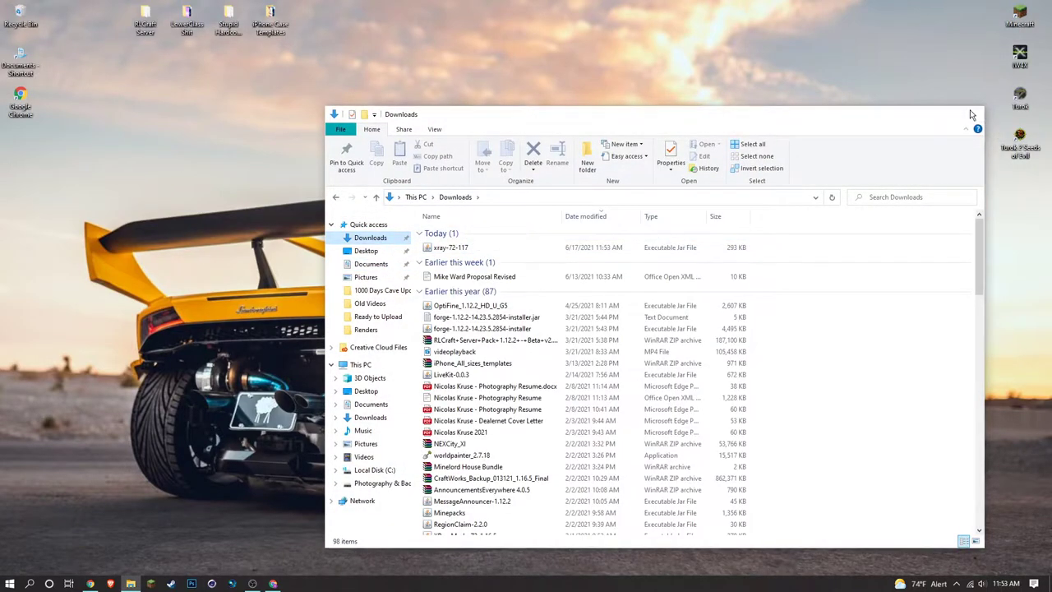
key("alt+F4")
double_click(1019, 15)
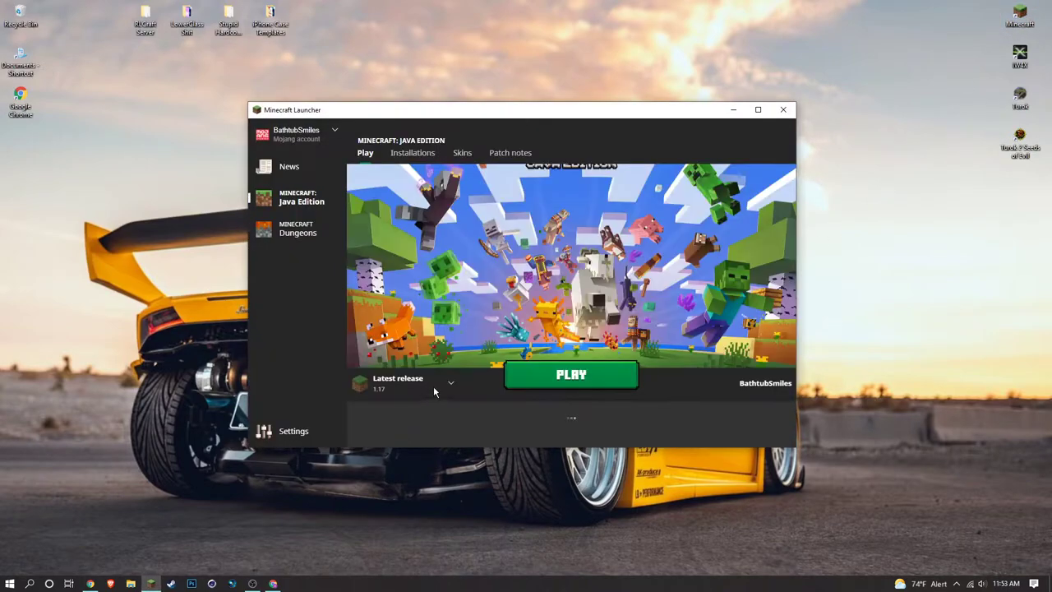
Choose Latest release 1.17 from the version dropdown and close the Minecraft Launcher.
left_click(450, 388)
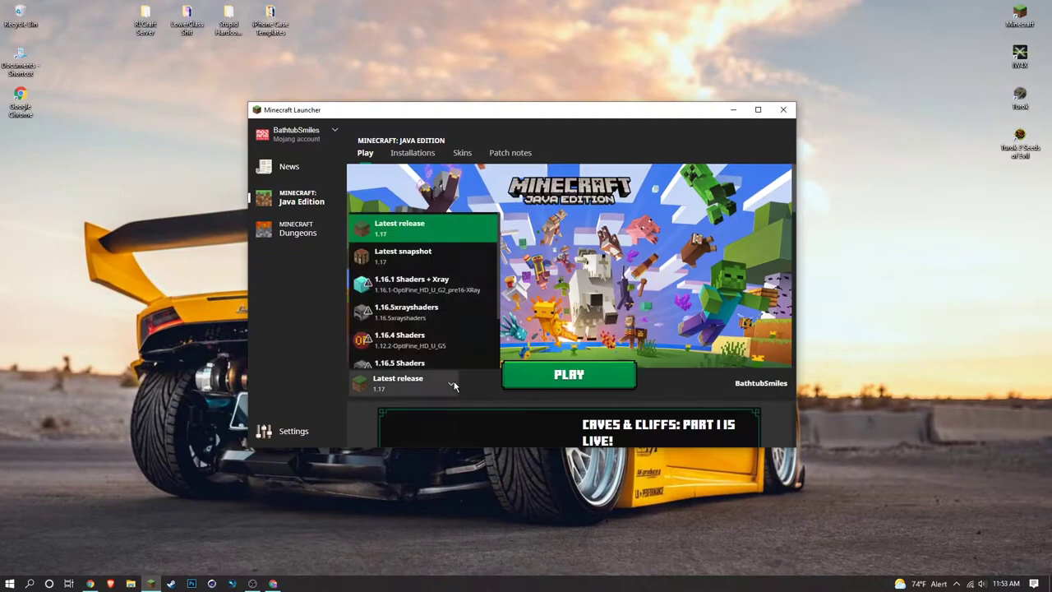
left_click(414, 222)
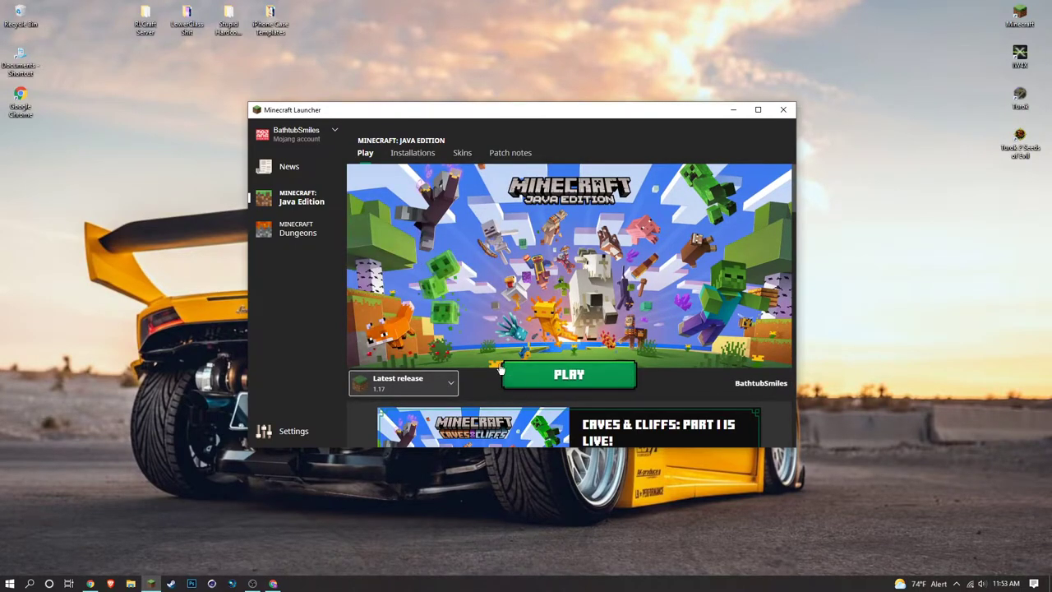
left_click(783, 111)
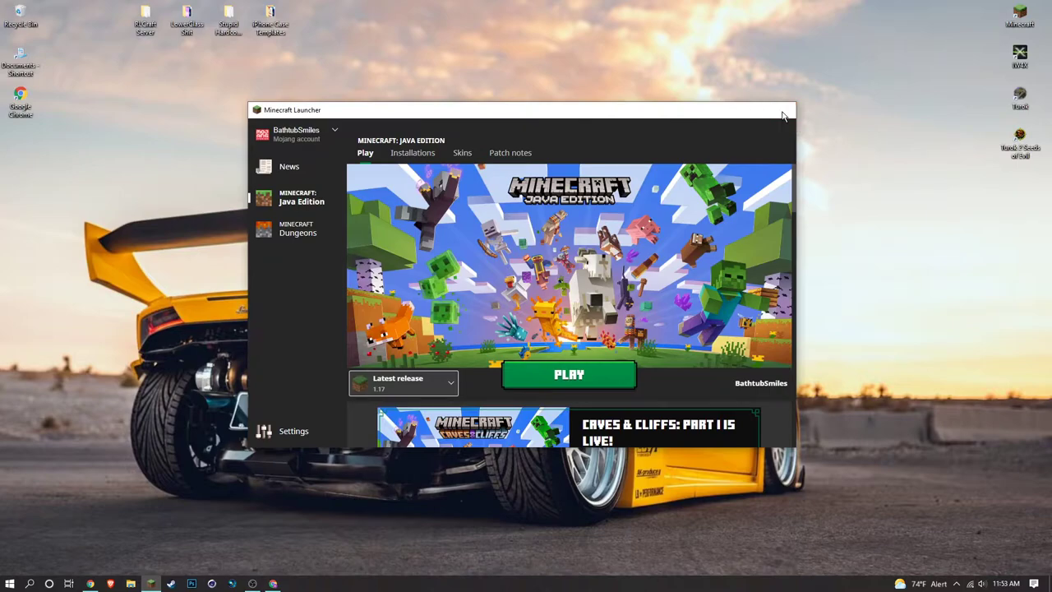
Open xray-72-117.jar with Java(TM) Platform SE binary through Open with > Choose another app.
double_click(567, 224)
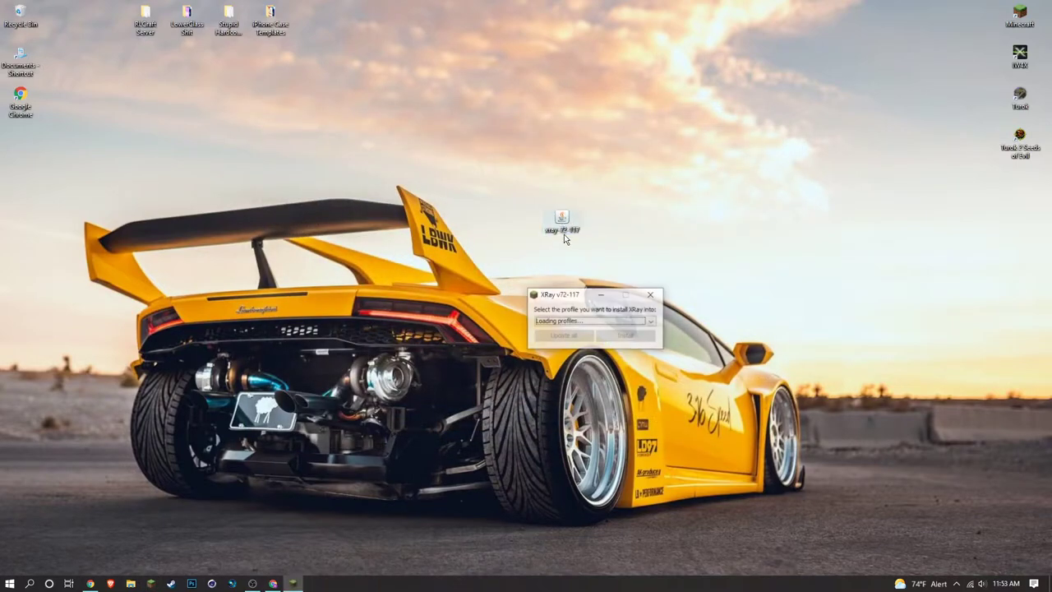
left_click(650, 295)
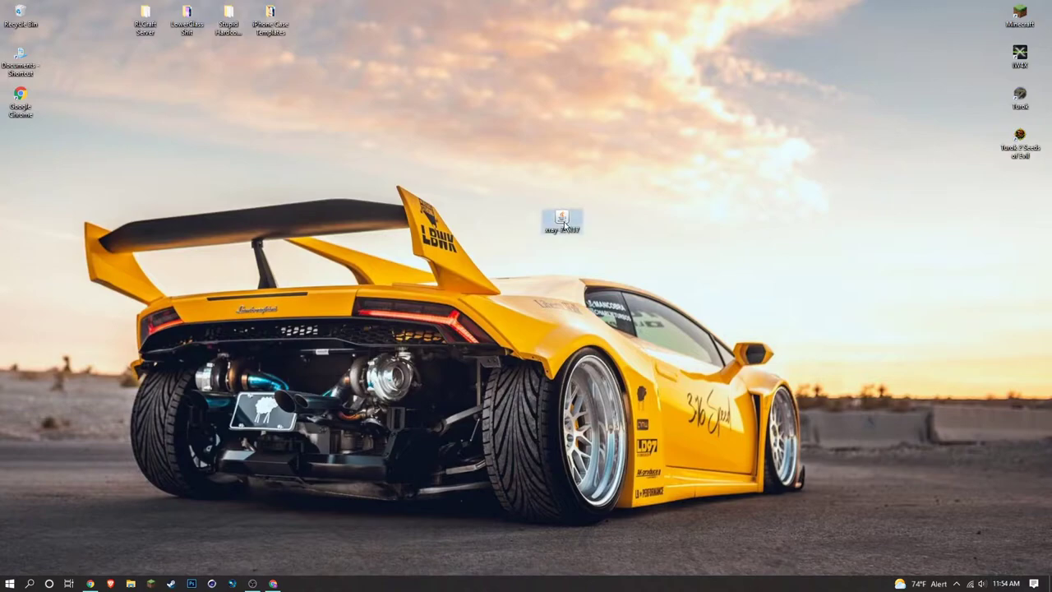
right_click(566, 224)
mouse_move(676, 271)
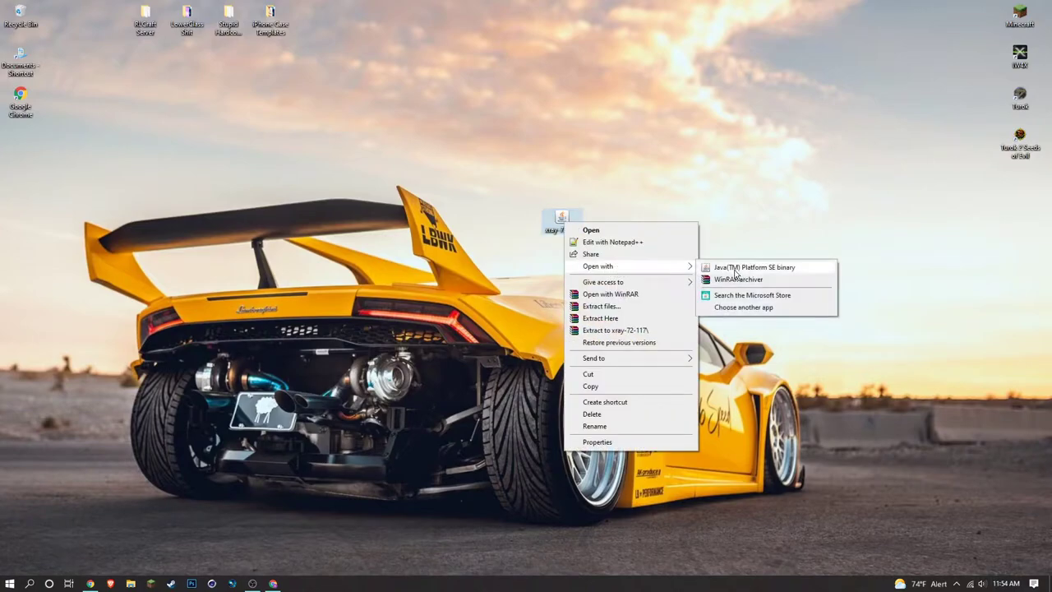
left_click(745, 306)
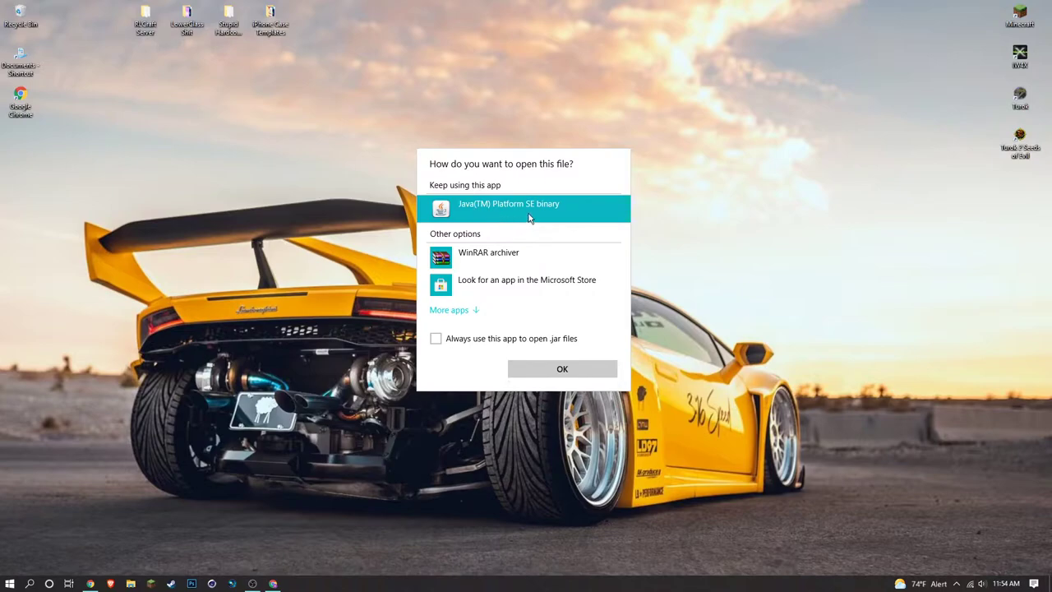
left_click(576, 368)
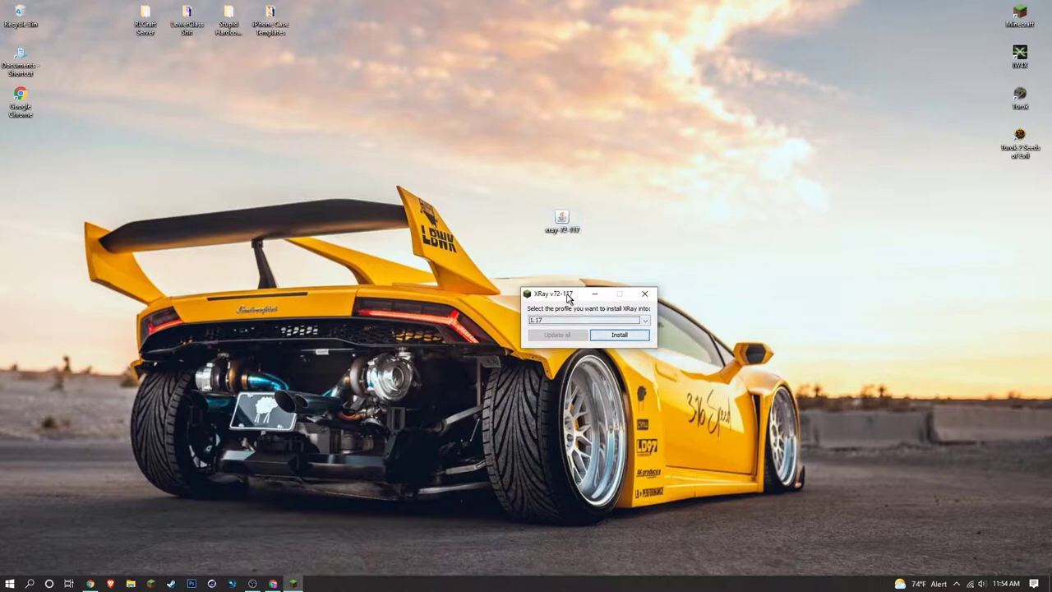
Install XRay into the 1.17 profile and close the installer once it succeeds.
left_click_drag(567, 299, 433, 199)
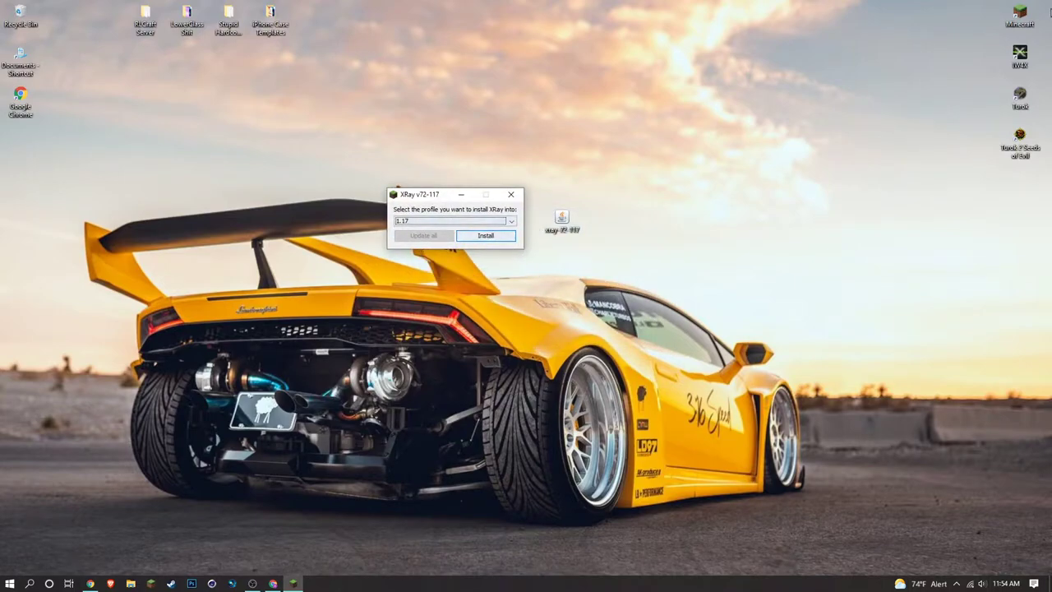
left_click(504, 221)
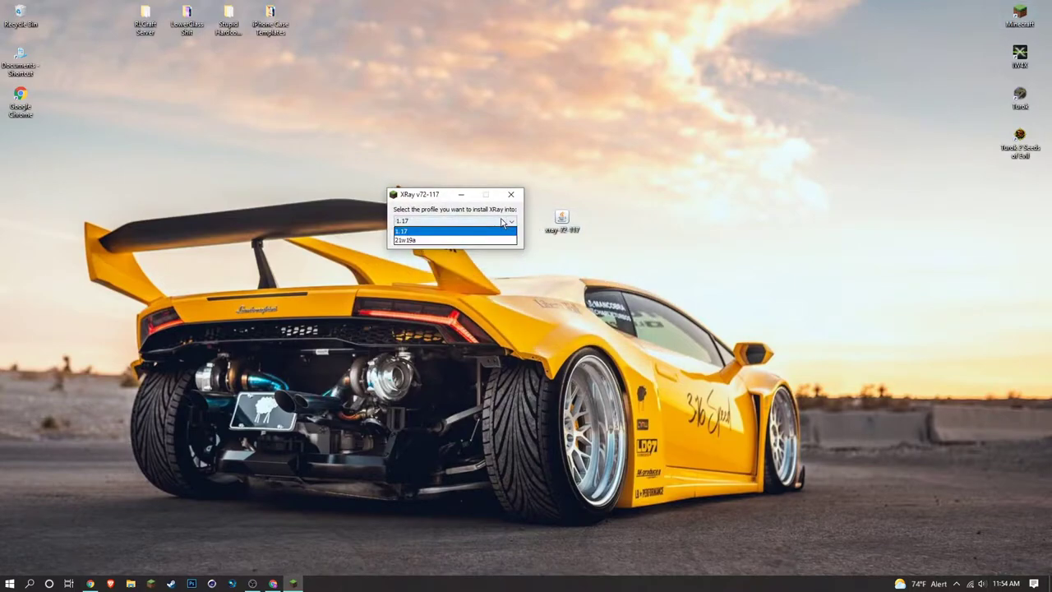
left_click(505, 231)
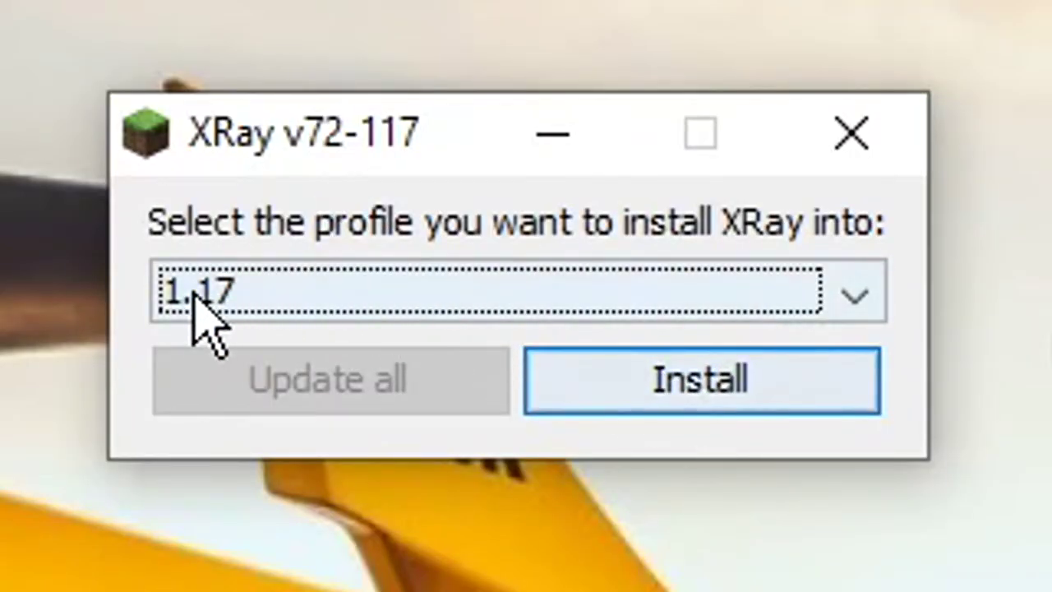
left_click(744, 419)
left_click(383, 287)
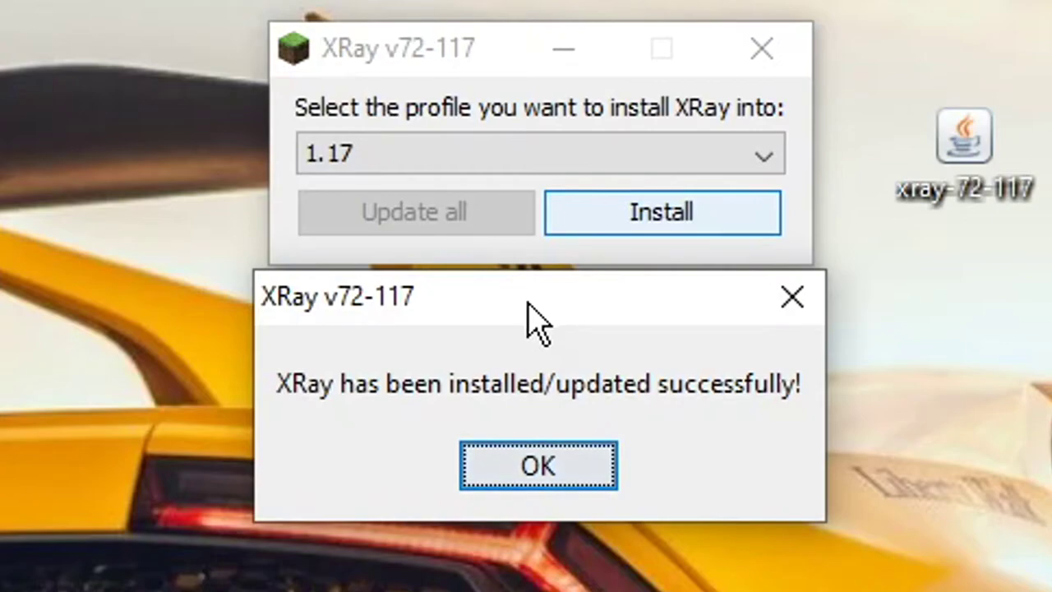
left_click(539, 481)
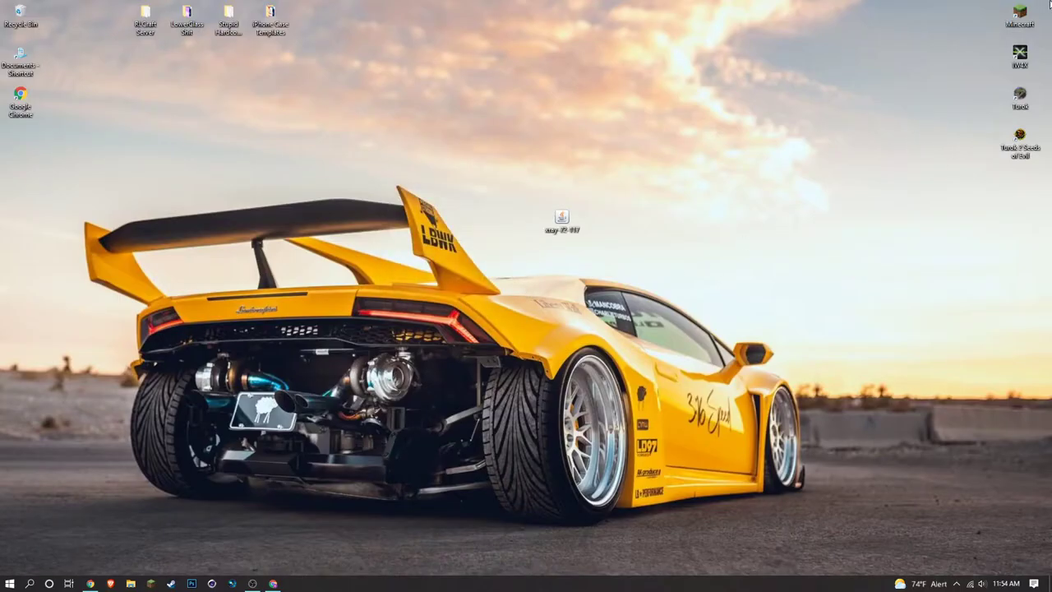
Start the Minecraft Launcher and set the version selector back to 1.17-Xray-Cool.
double_click(1028, 23)
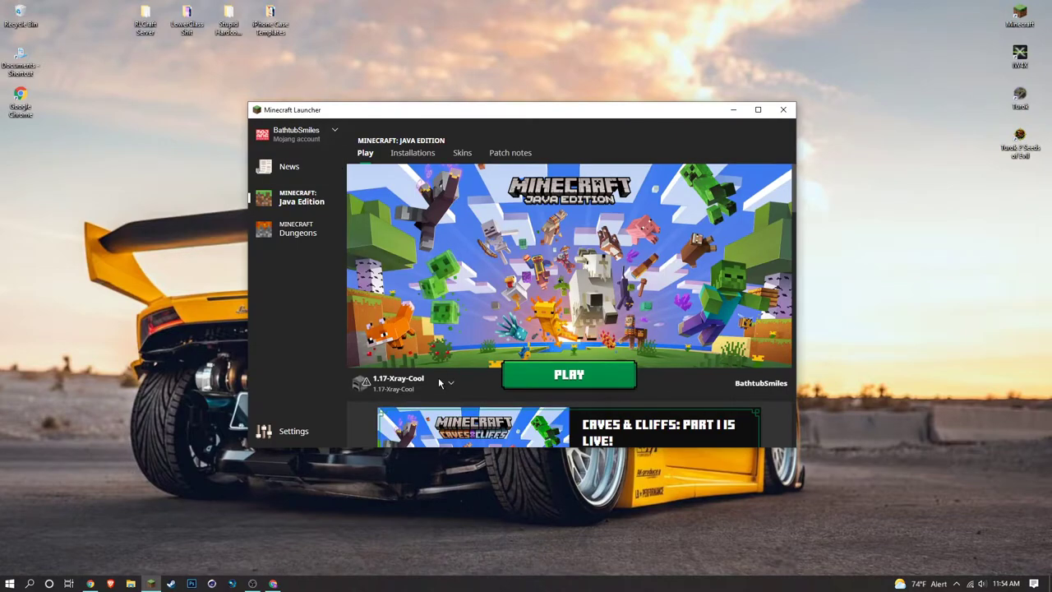
left_click(438, 382)
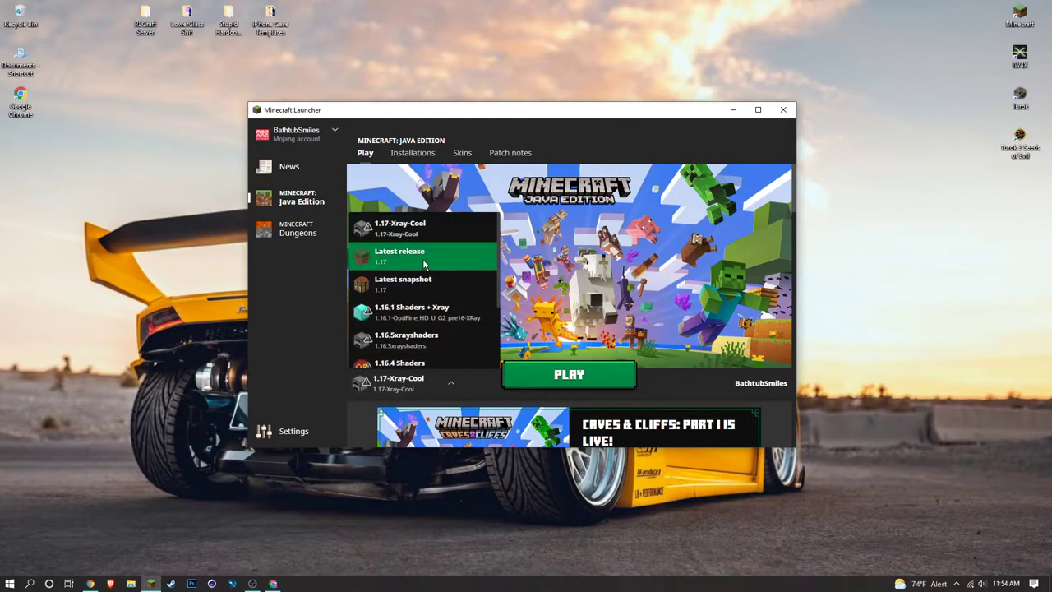
left_click(407, 255)
left_click(445, 388)
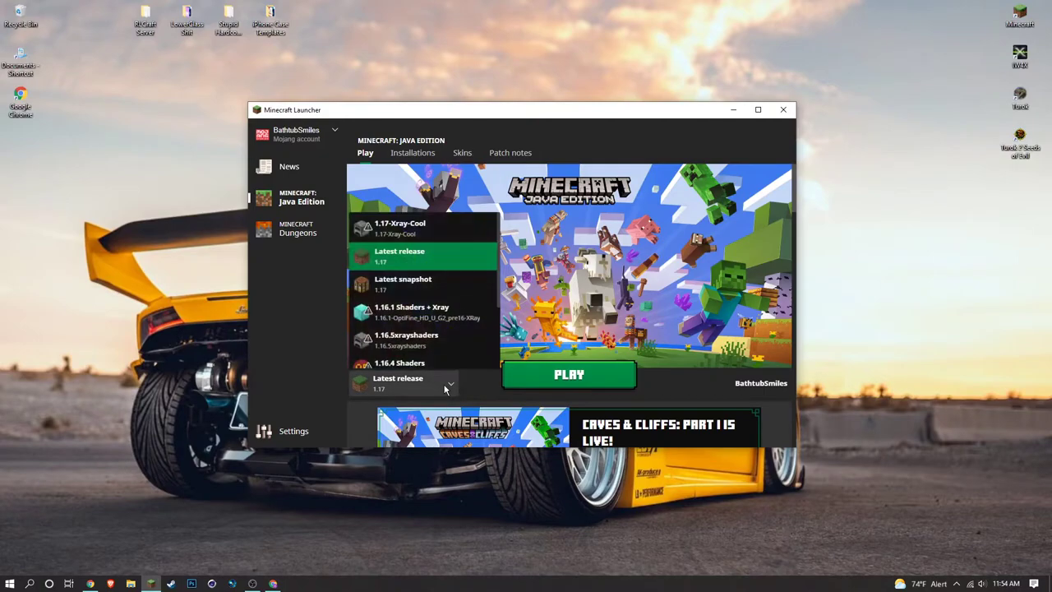
left_click(403, 228)
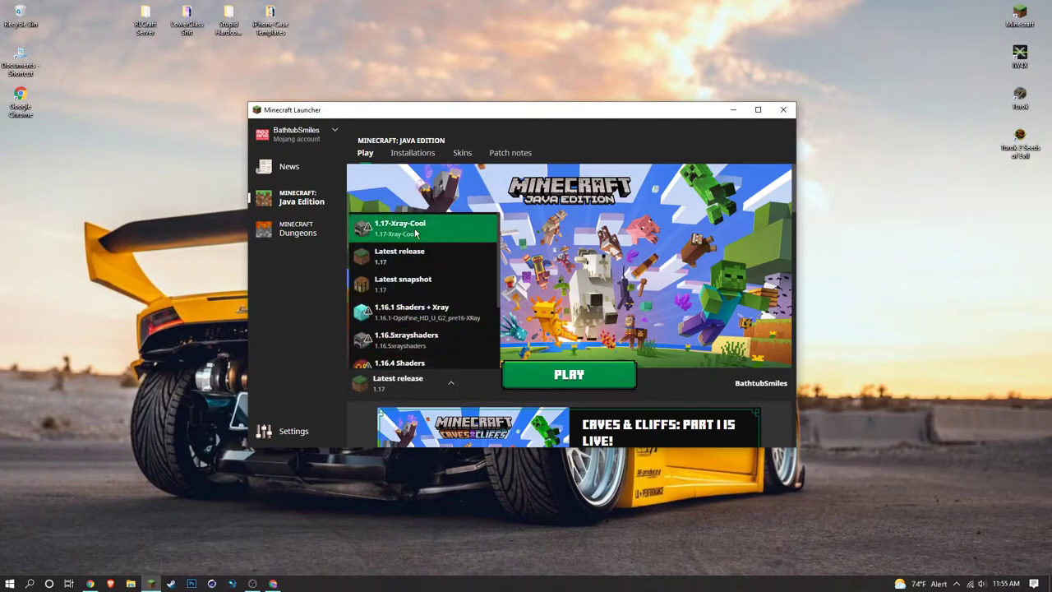
Toggle the Installations tab filters, hiding Snapshots and leaving Modded installations shown.
left_click(415, 154)
left_click(750, 189)
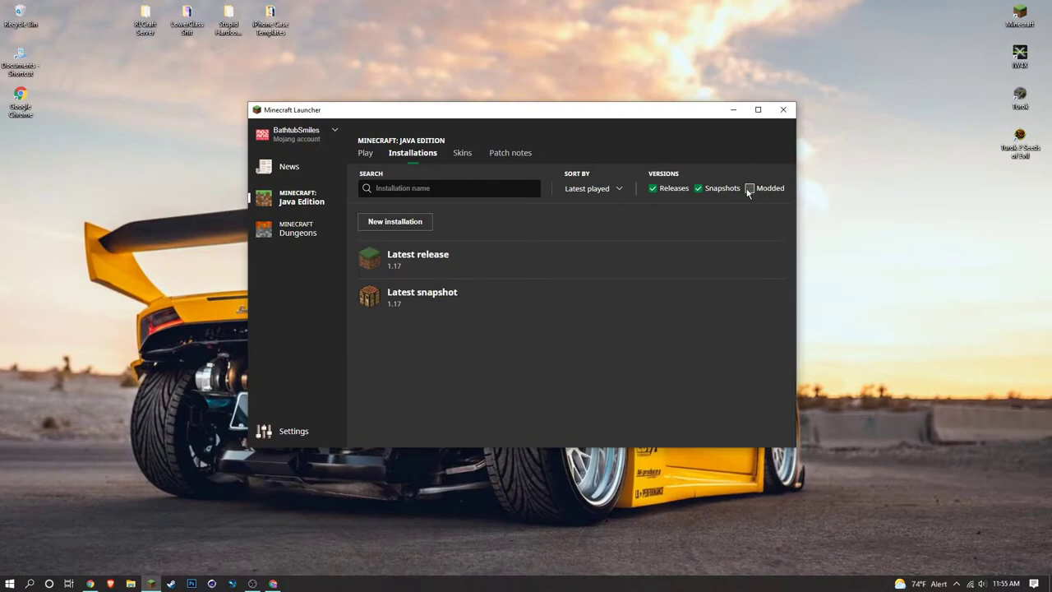
left_click(749, 190)
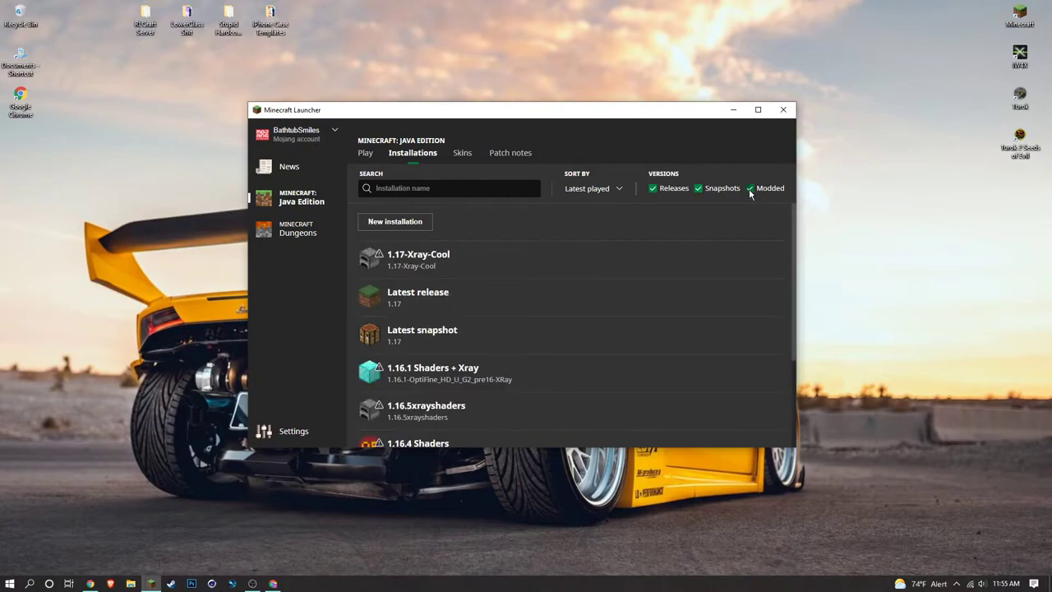
left_click(750, 190)
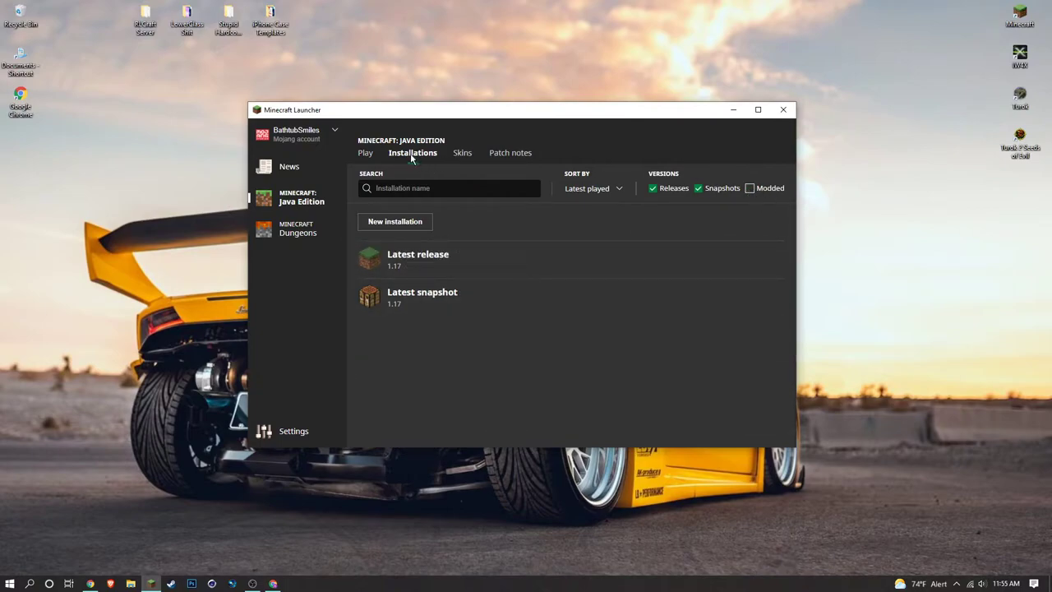
left_click(751, 189)
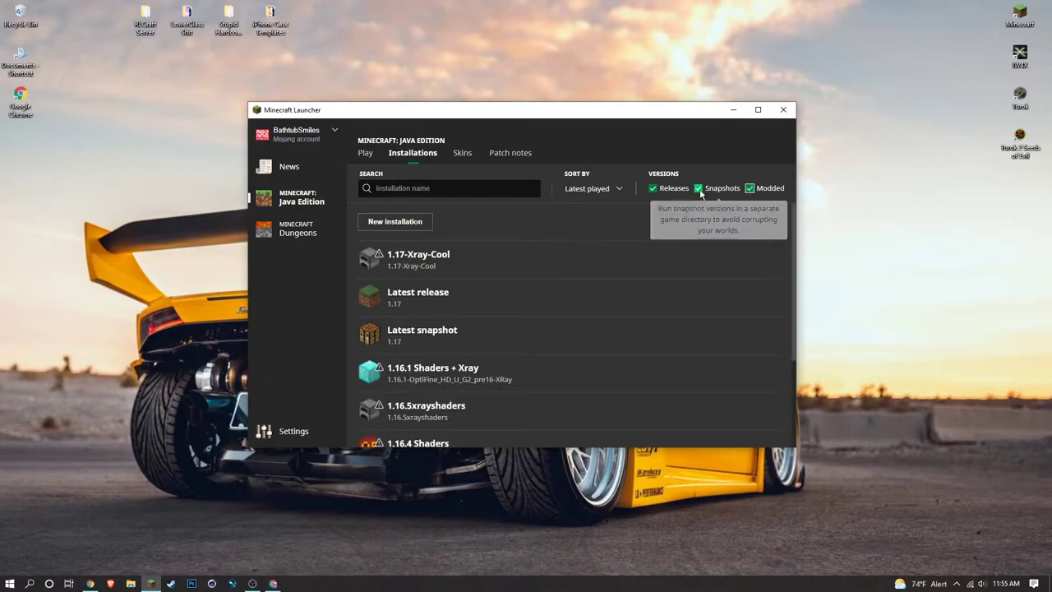
left_click(698, 189)
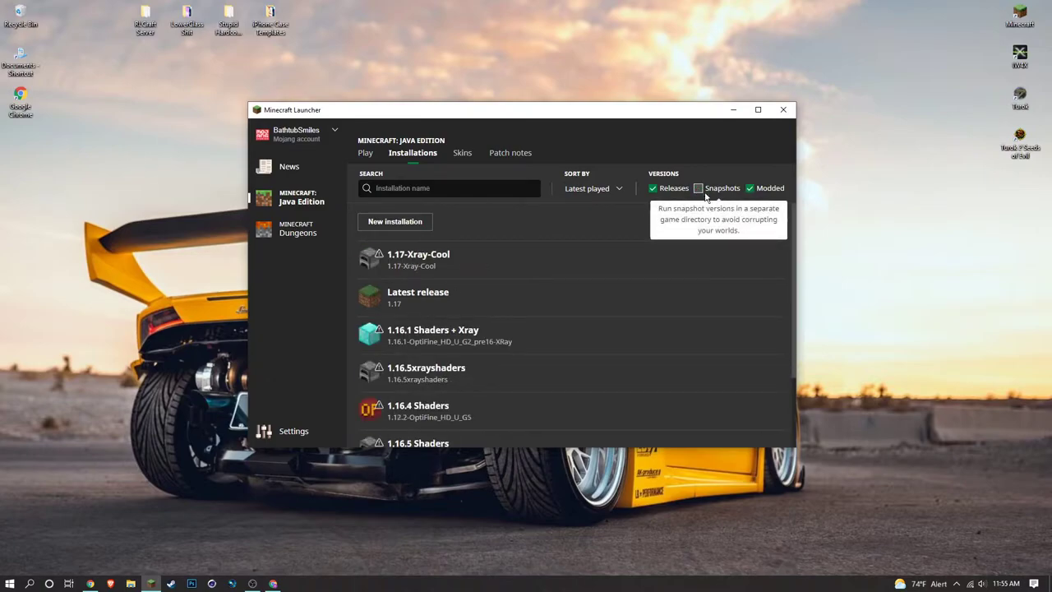
left_click(751, 189)
left_click(750, 189)
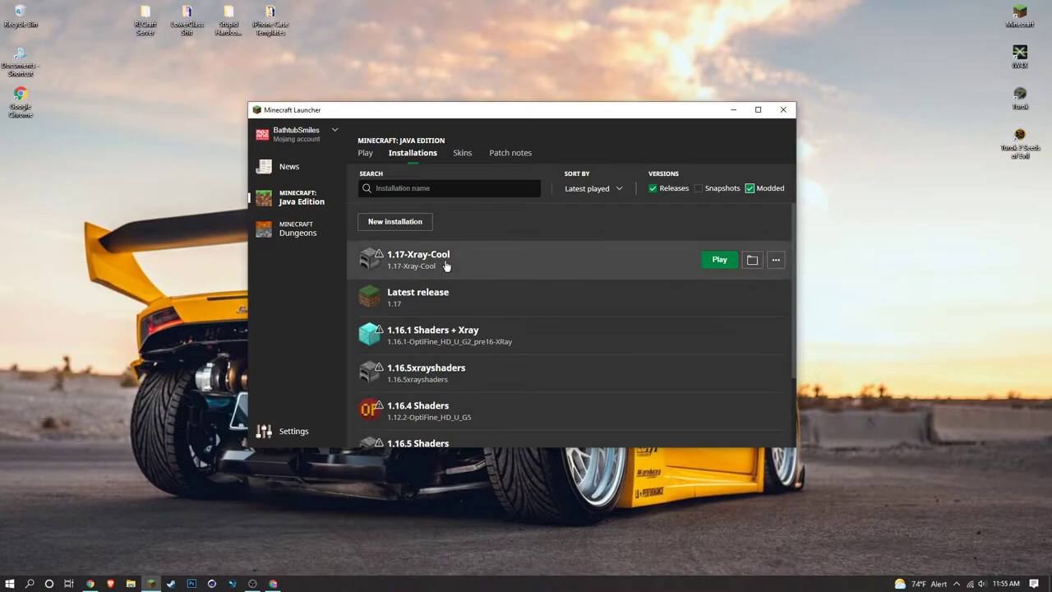
left_click(365, 153)
Select 1.17-Xray-Cool, press PLAY and accept the modded-installation warning.
left_click(436, 382)
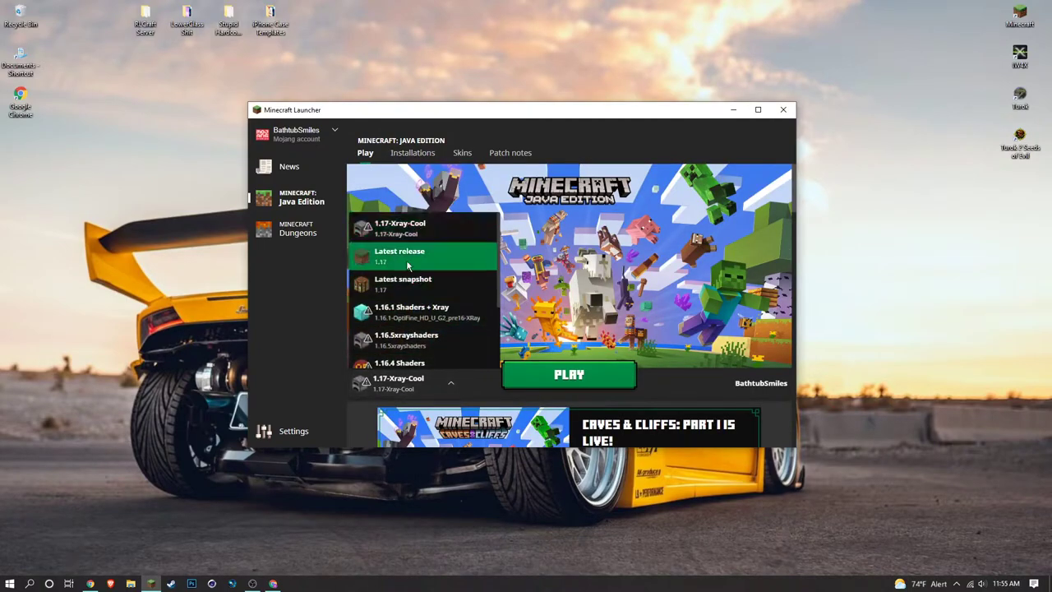
left_click(413, 232)
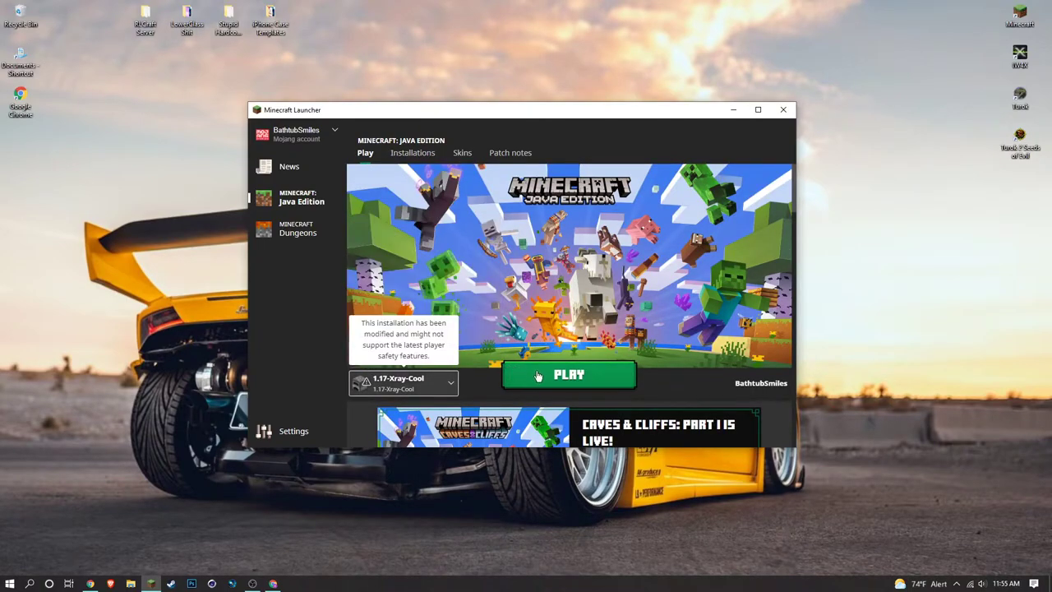
left_click(596, 383)
left_click(419, 302)
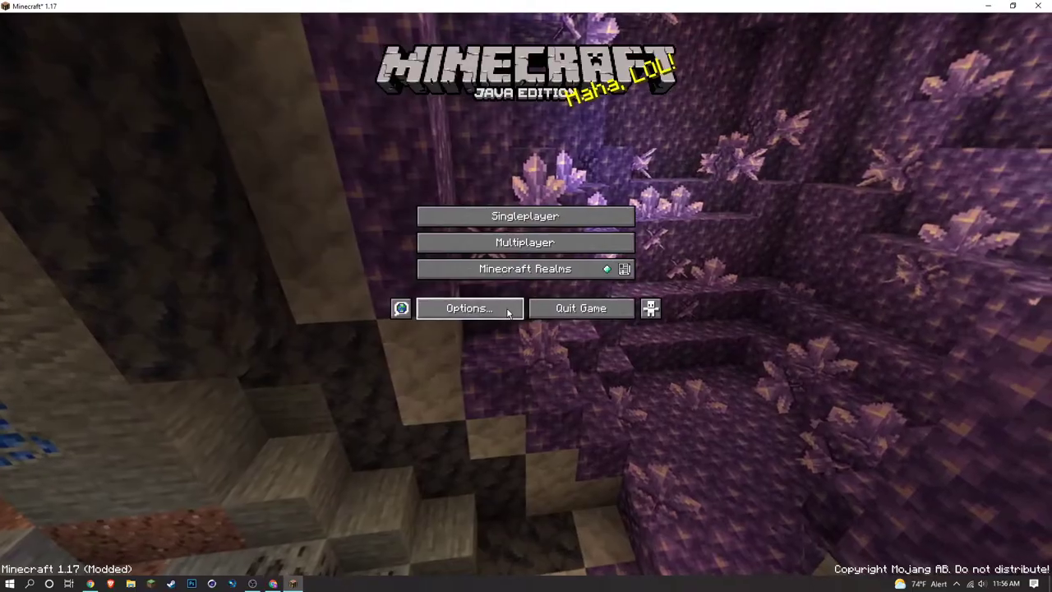
Rebind Fullbright to the backtick (`) key in the XRay section of Options > Controls.
left_click(508, 311)
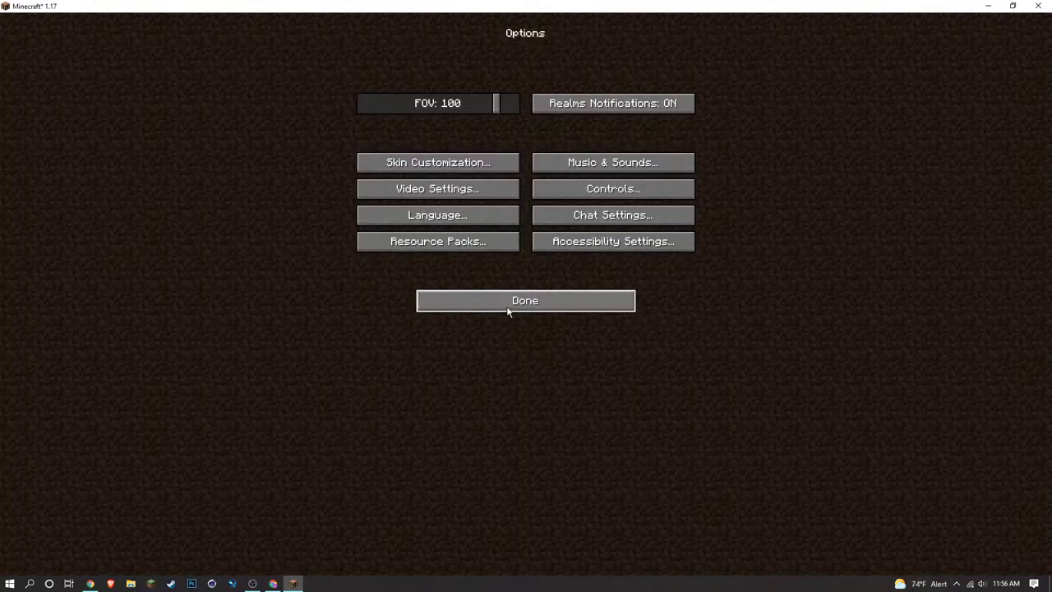
left_click(606, 189)
scroll(475, 342, "down", 20)
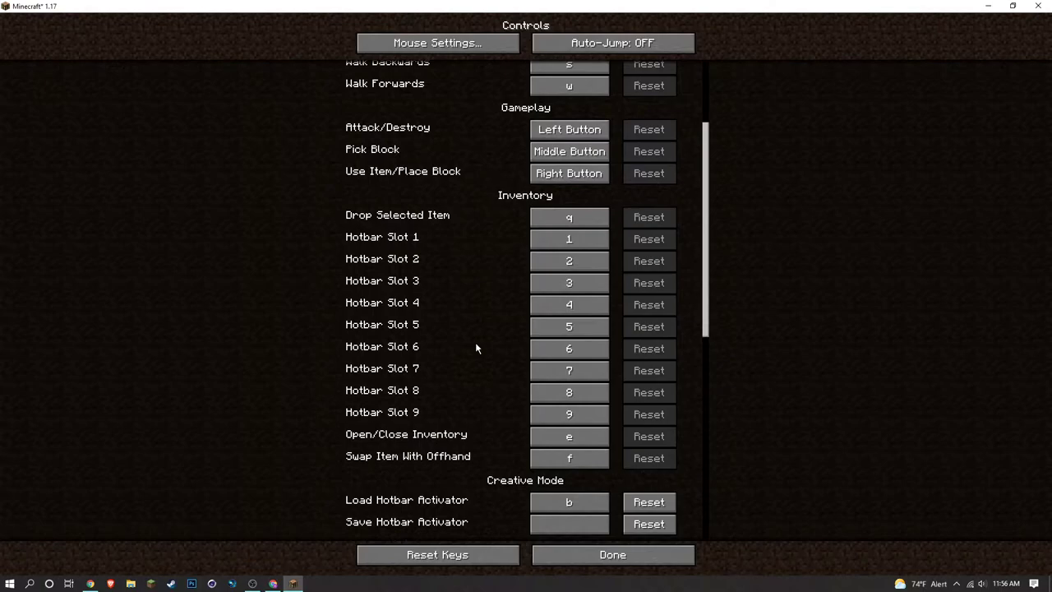
scroll(480, 330, "down", 5)
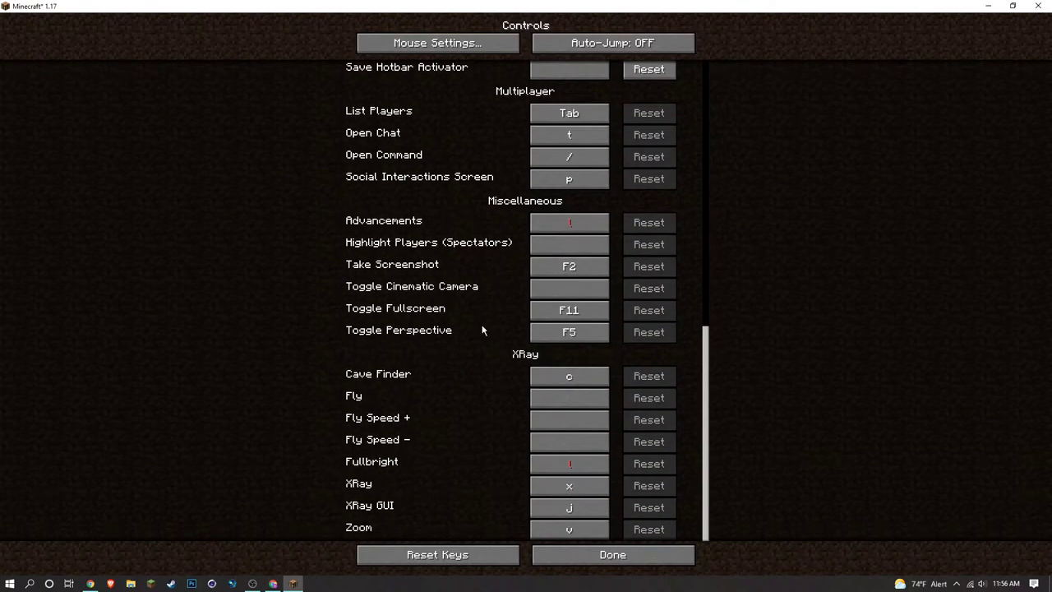
left_click(573, 461)
key("grave")
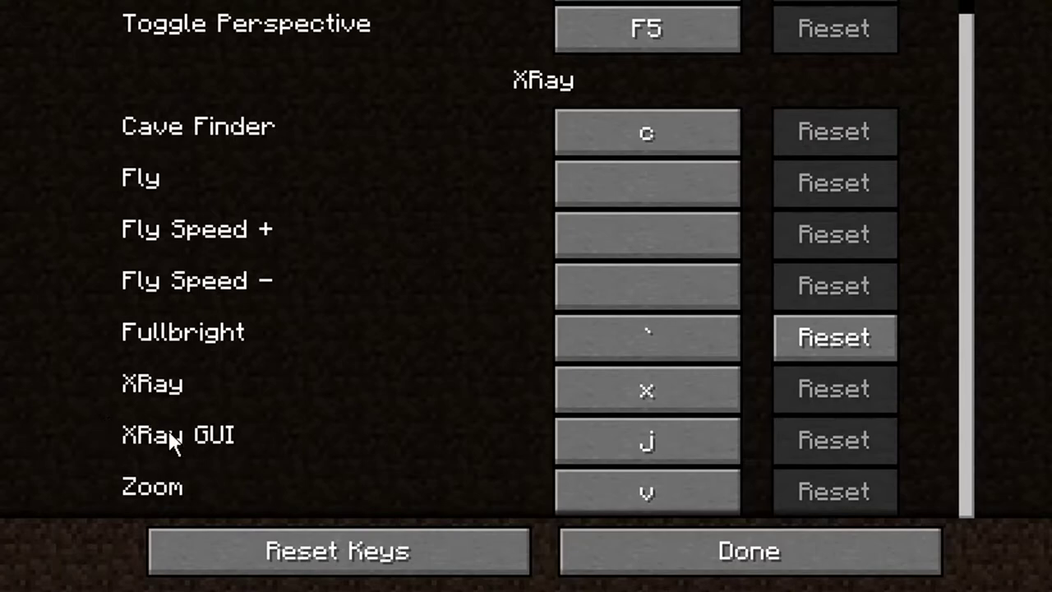
Return to the world, switch XRay on with X to reveal ores and lava, then off again.
left_click(823, 564)
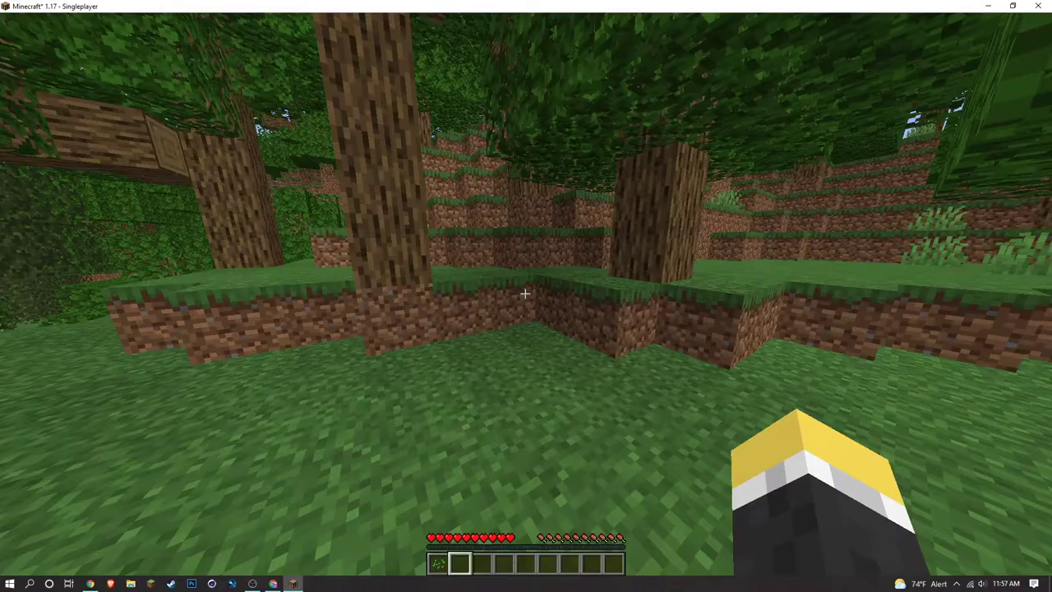
key("x")
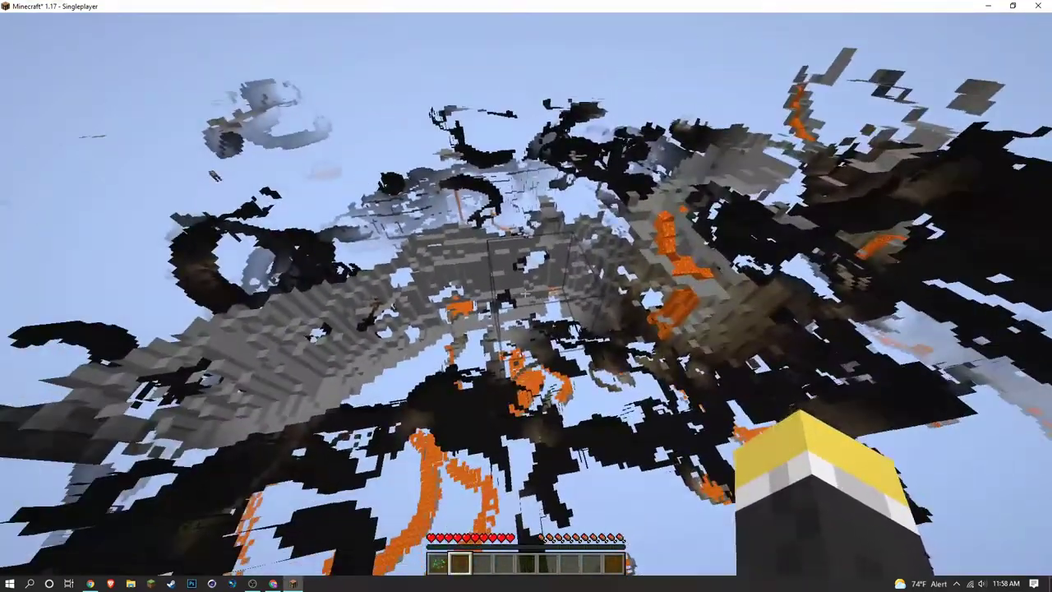
key("x")
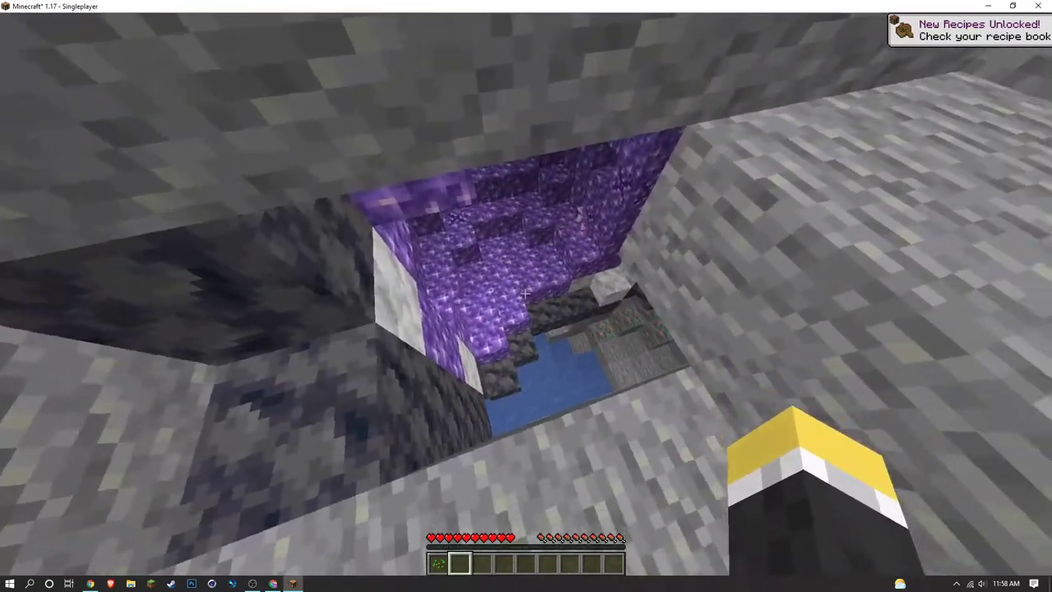
Walk along the cave passage and turn on the XRay view with X.
key("w")
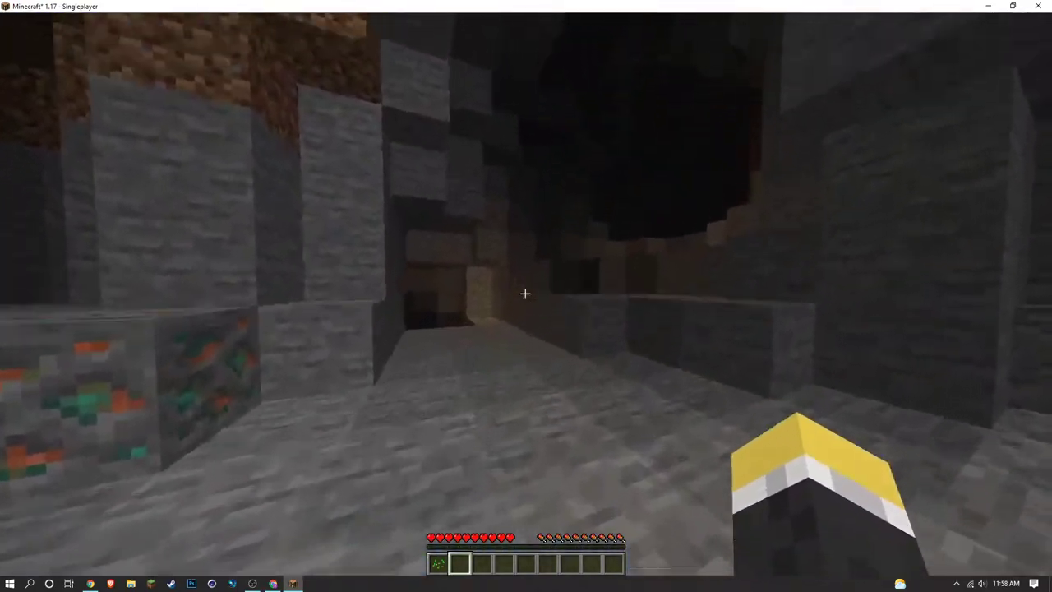
key("w")
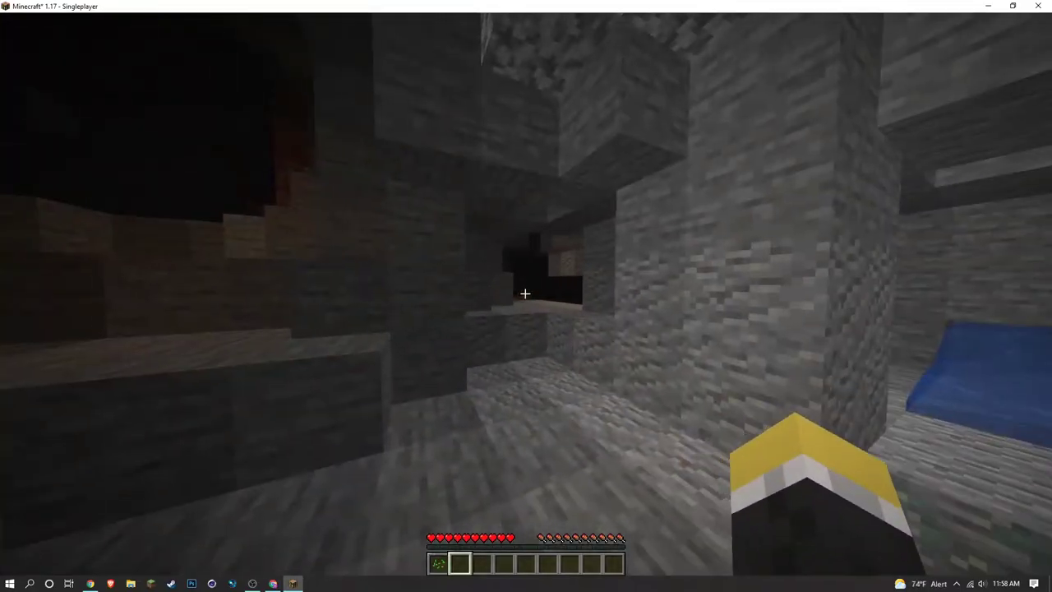
key("x")
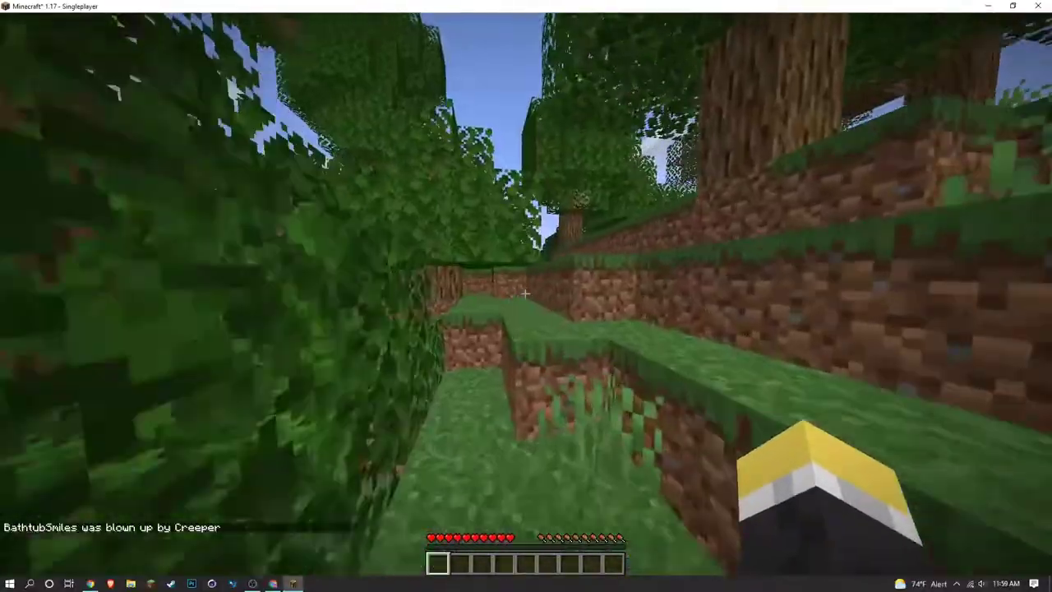
Walk out of the trench onto the grass past the pond, then back toward the trench.
key("w")
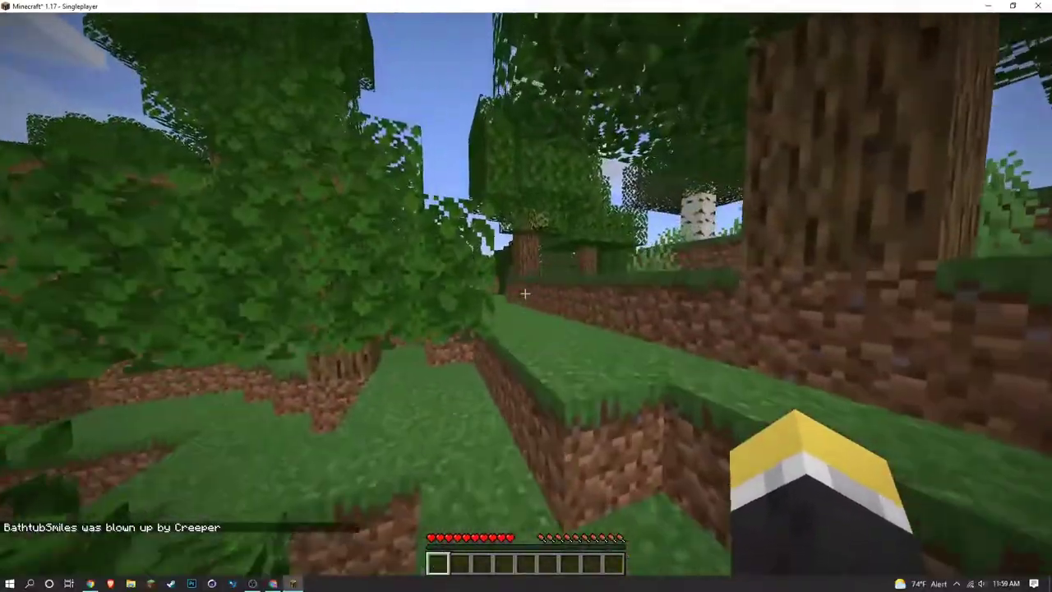
key("w")
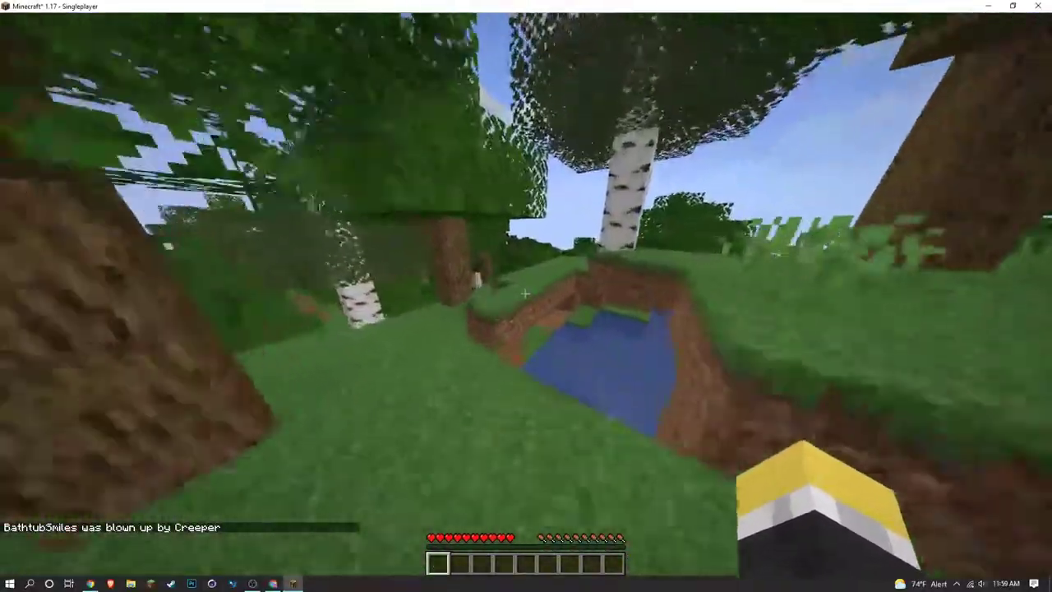
key("w")
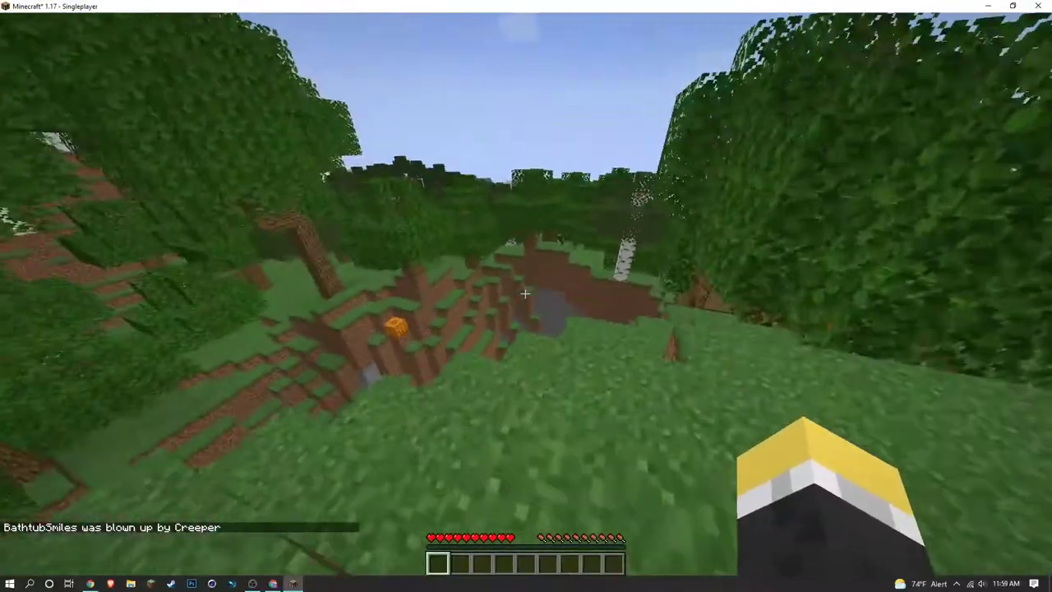
key("w")
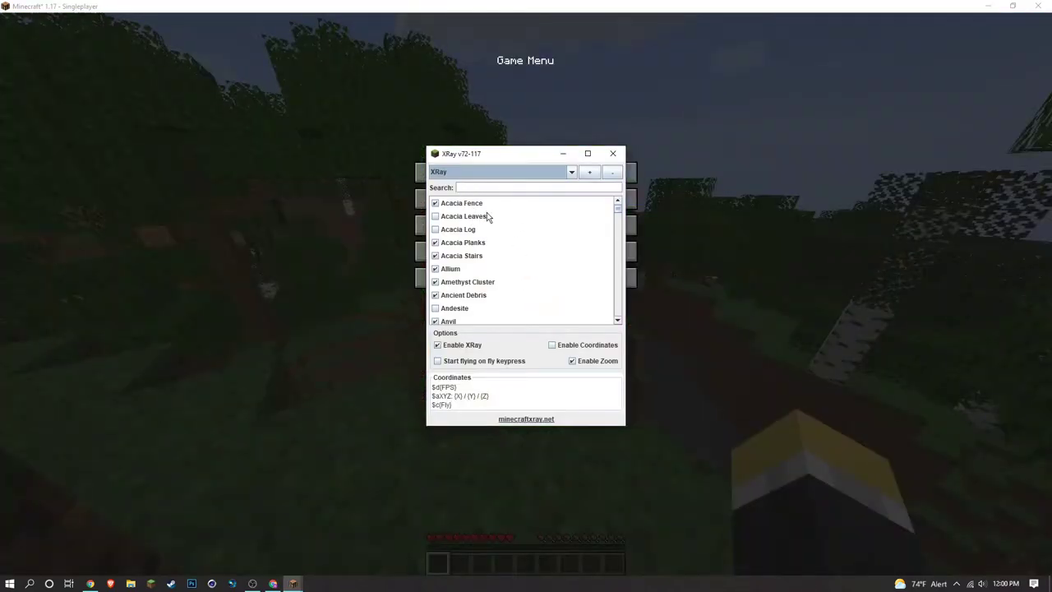
Filter the XRay block list by searching for 'oak'.
scroll(510, 235, "down", 5)
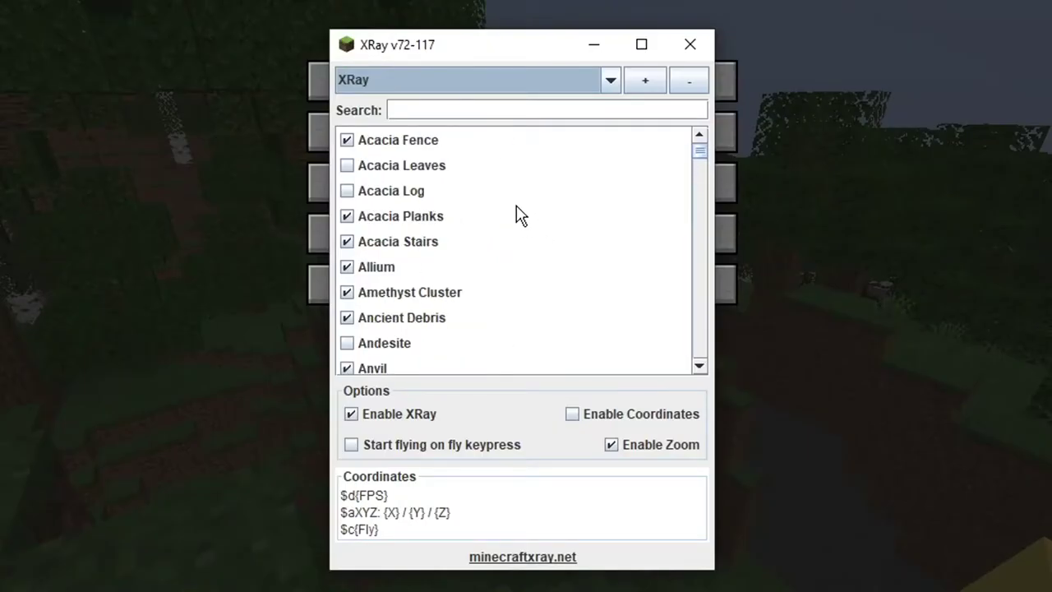
scroll(518, 216, "down", 15)
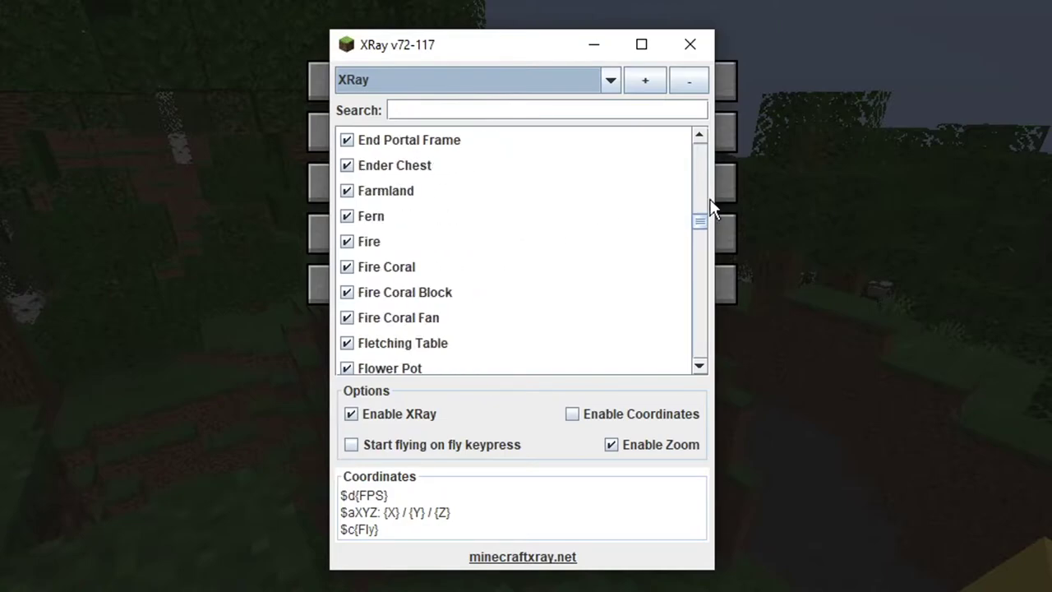
left_click_drag(699, 223, 699, 145)
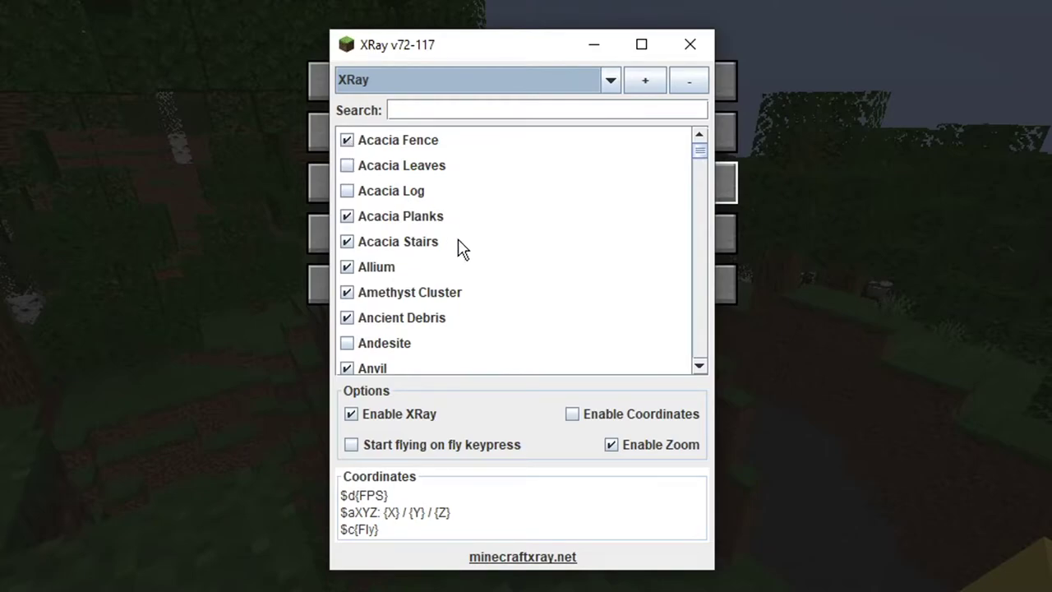
scroll(458, 252, "down", 20)
scroll(488, 259, "down", 20)
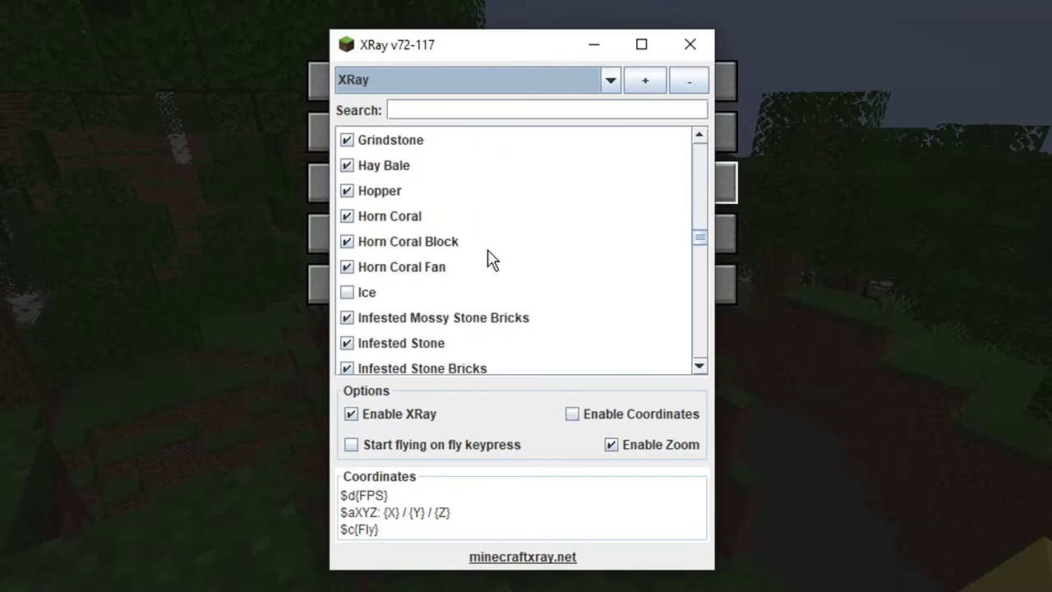
scroll(489, 257, "up", 20)
scroll(487, 257, "up", 20)
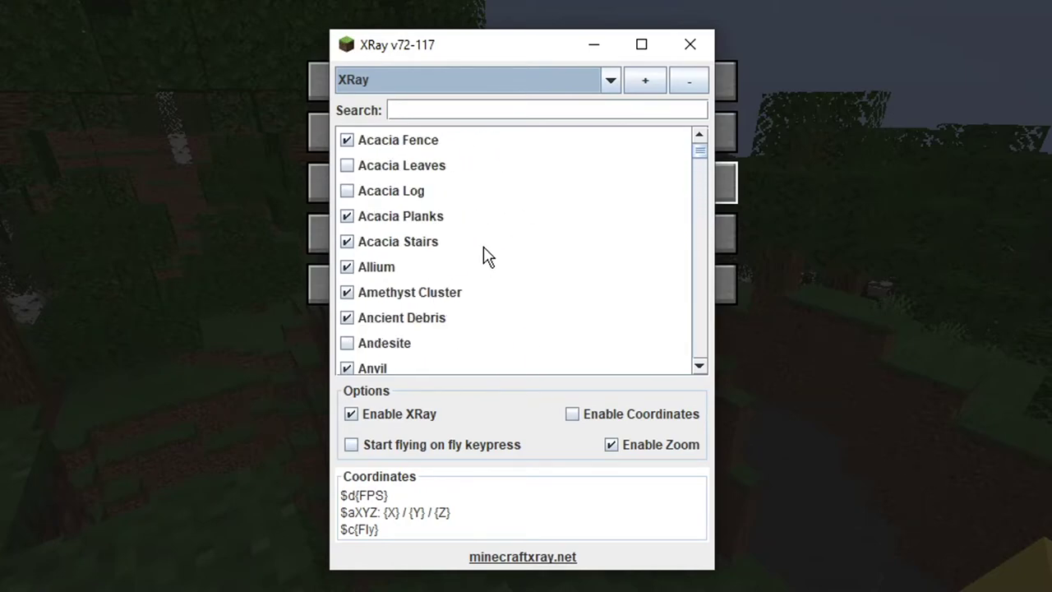
left_click(441, 111)
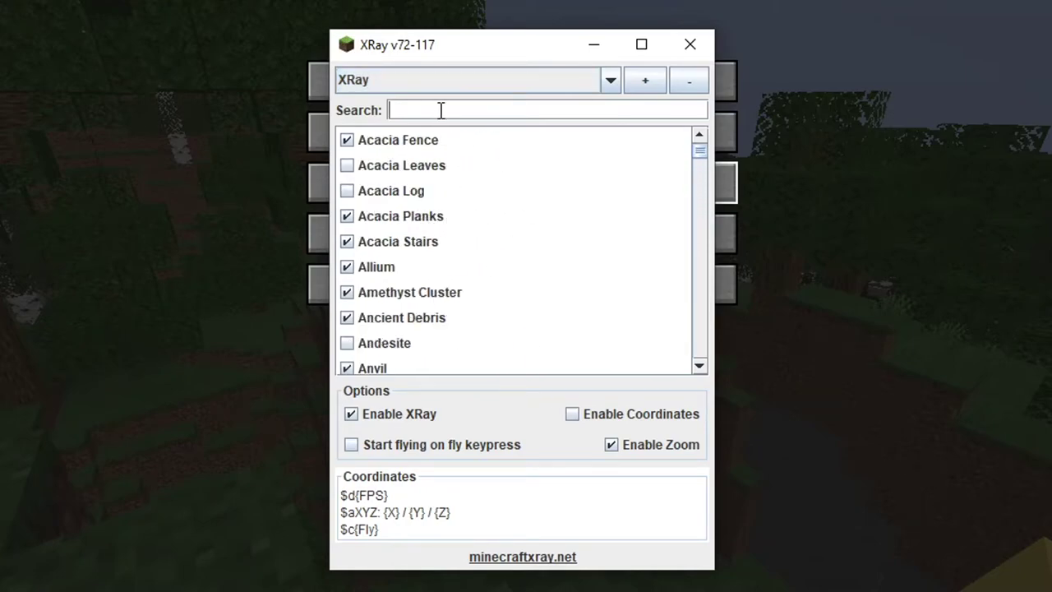
type("oak")
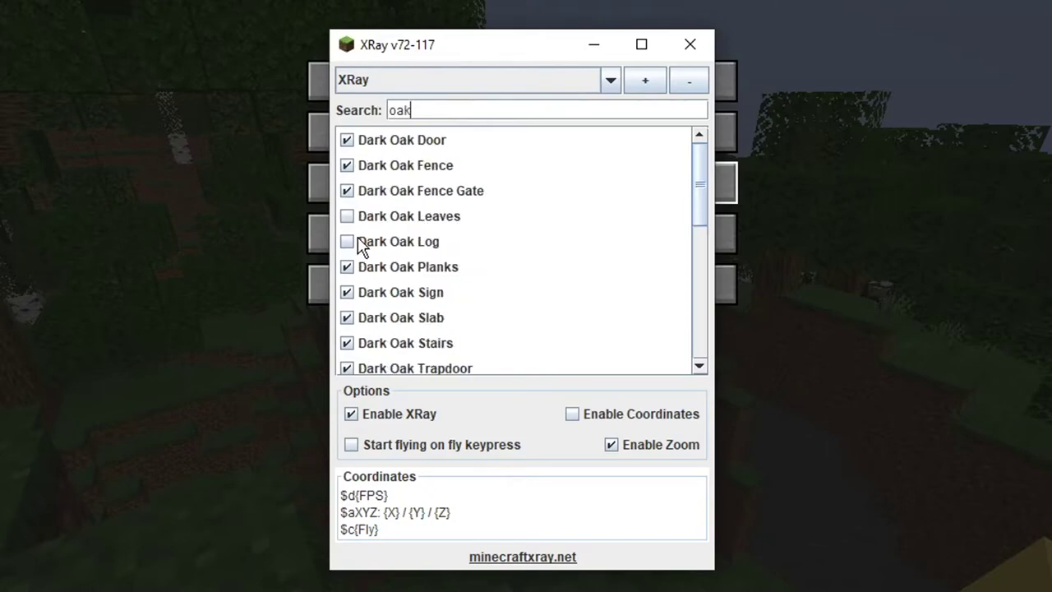
Tick Dark Oak Leaves, Oak Leaves and Oak Log so they are revealed.
left_click(347, 217)
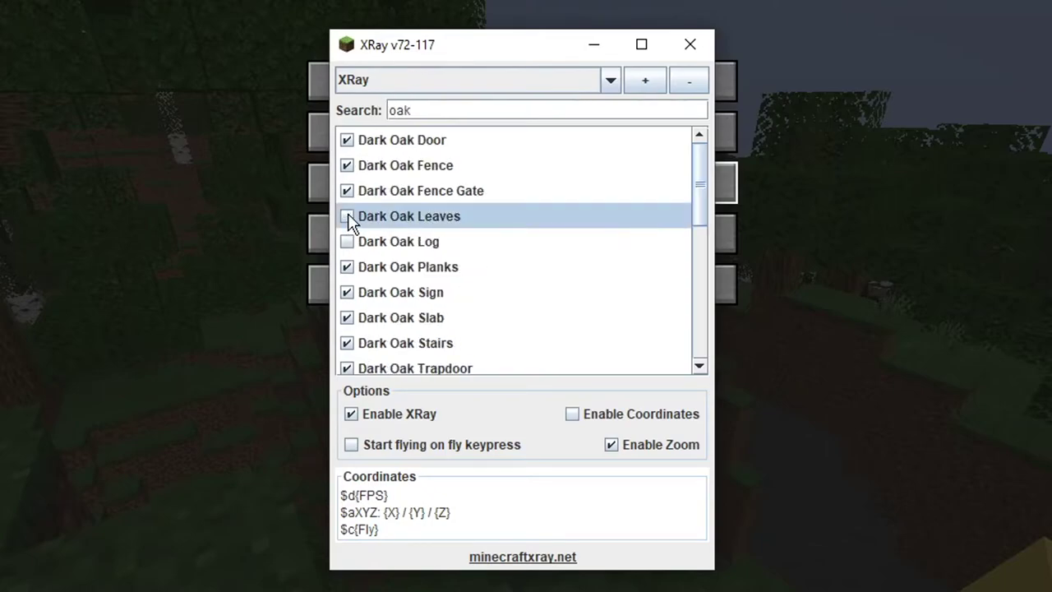
scroll(423, 266, "down", 3)
left_click(347, 266)
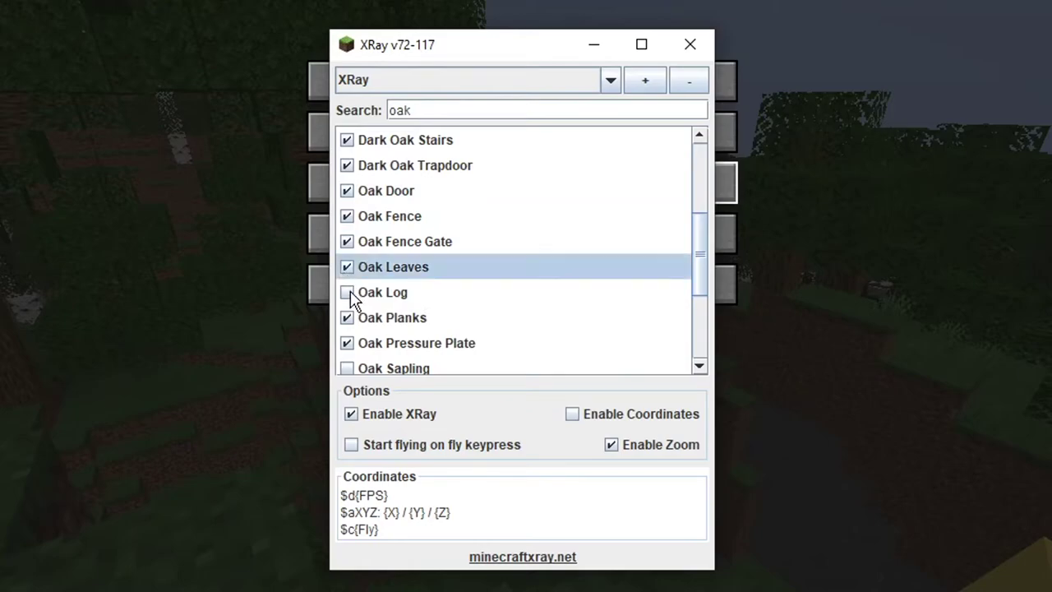
left_click(347, 292)
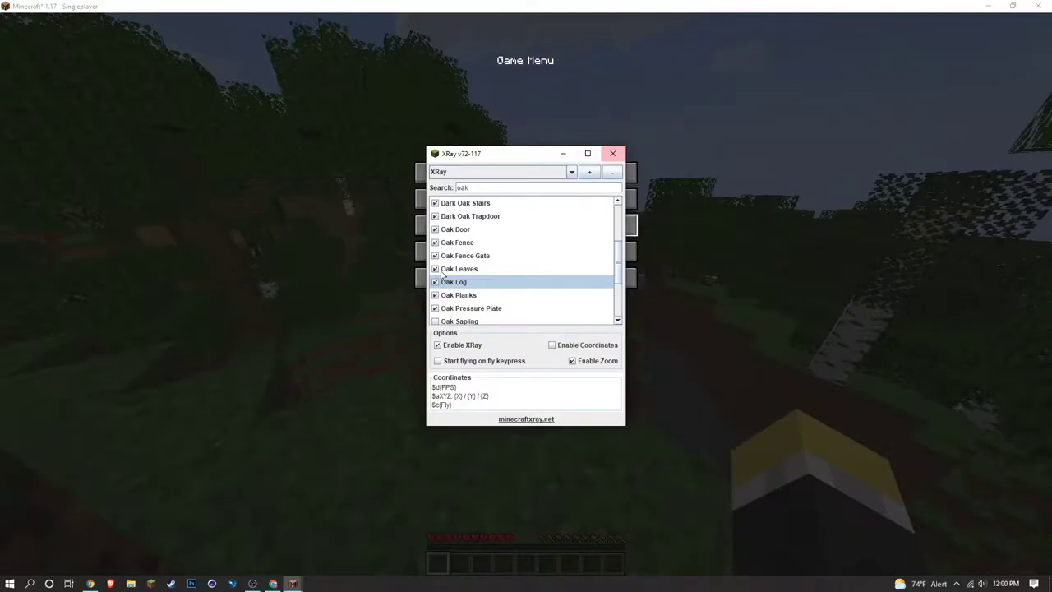
left_click(612, 154)
left_click(582, 178)
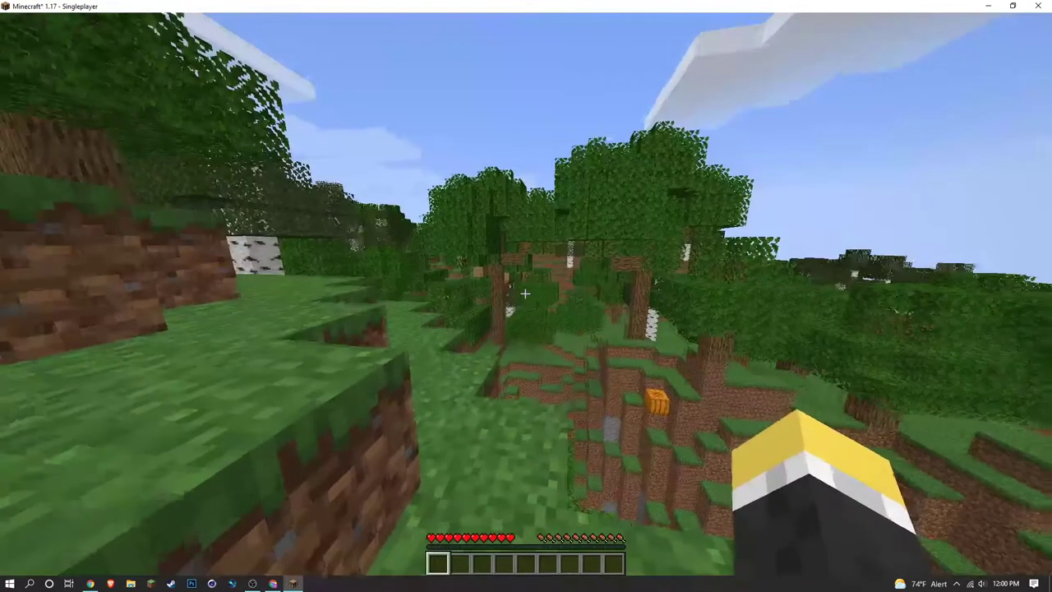
key("x")
key("w")
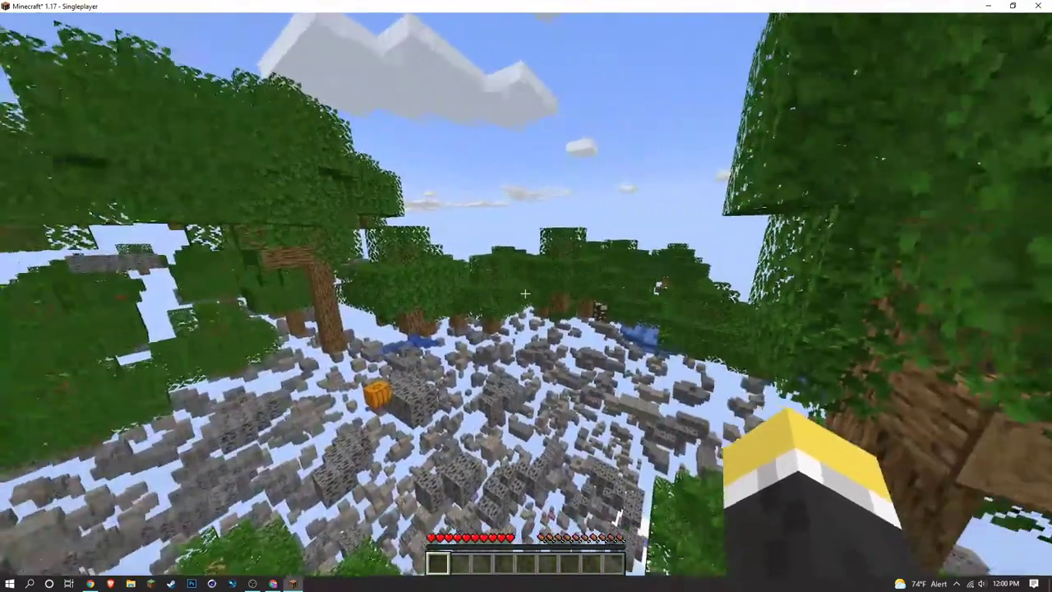
key("x")
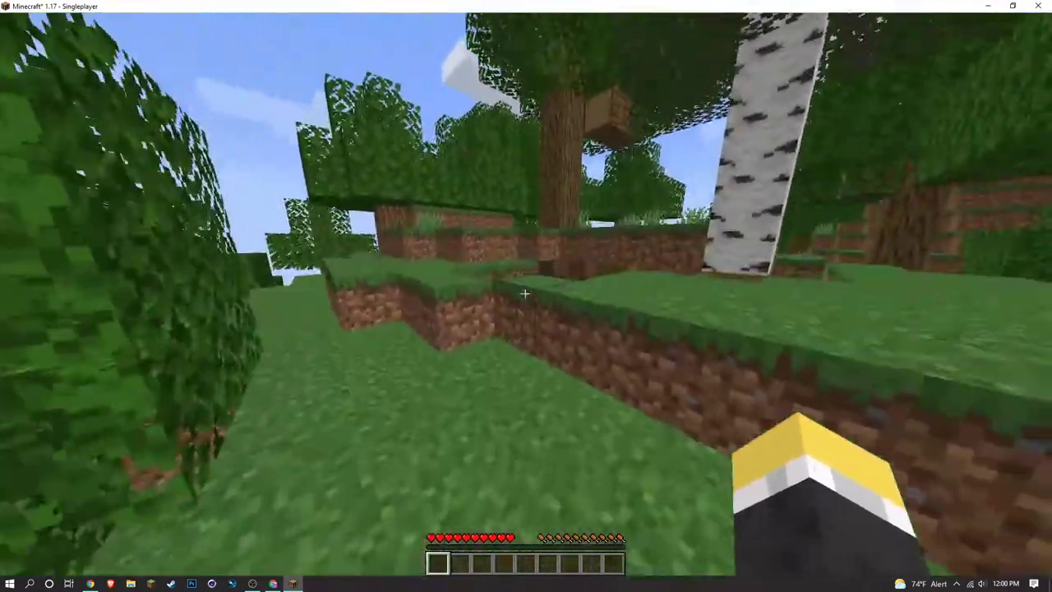
key("x")
key("s")
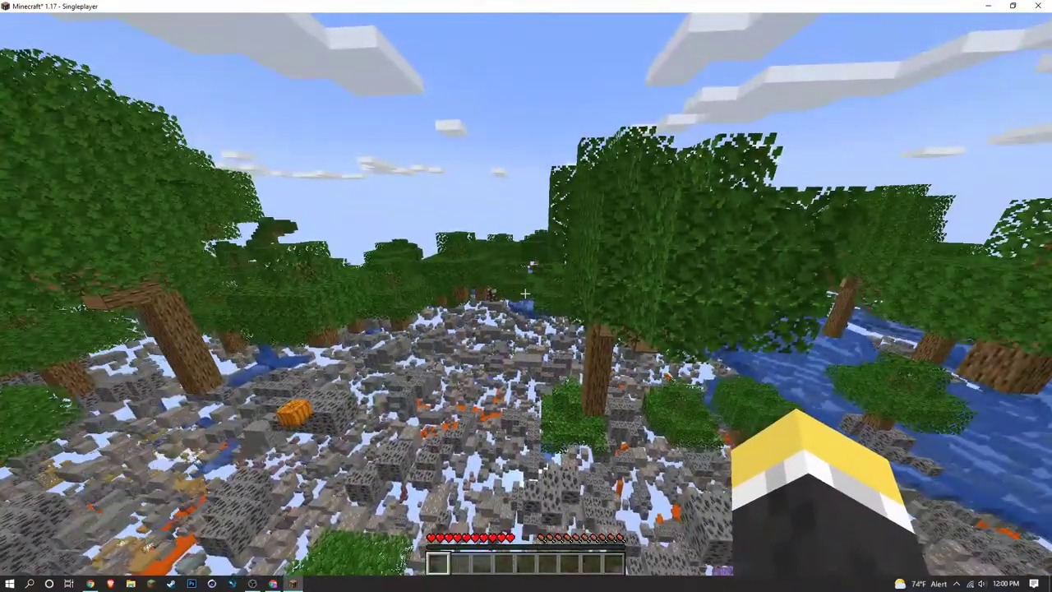
key("x")
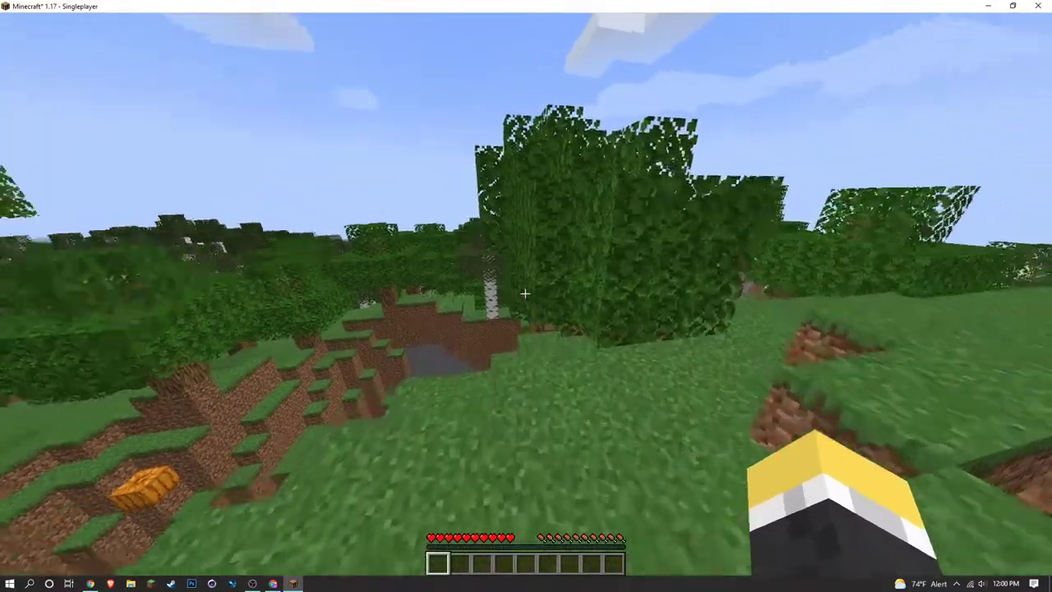
key("x")
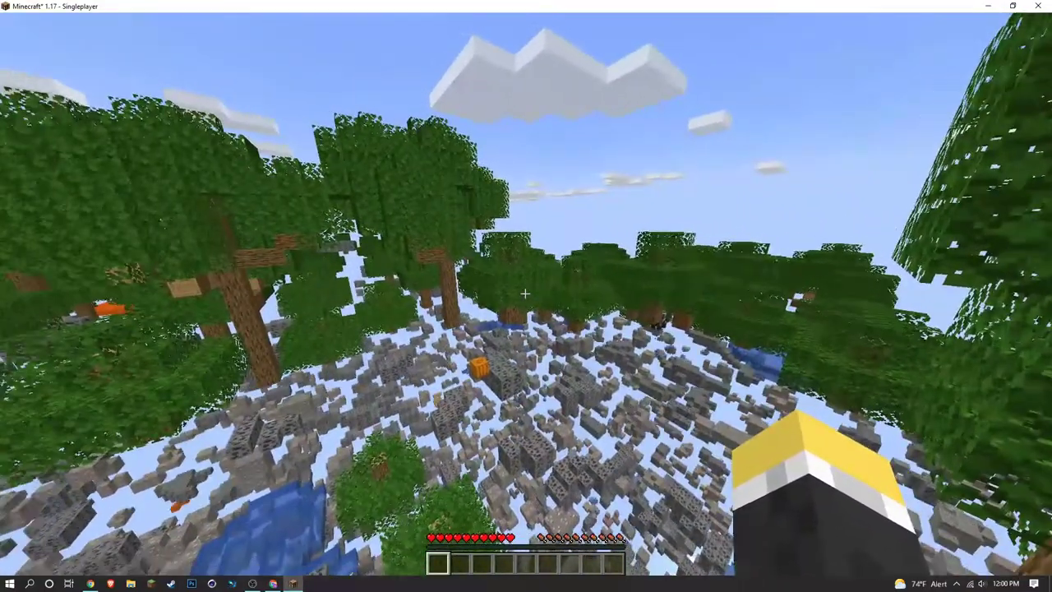
key("x")
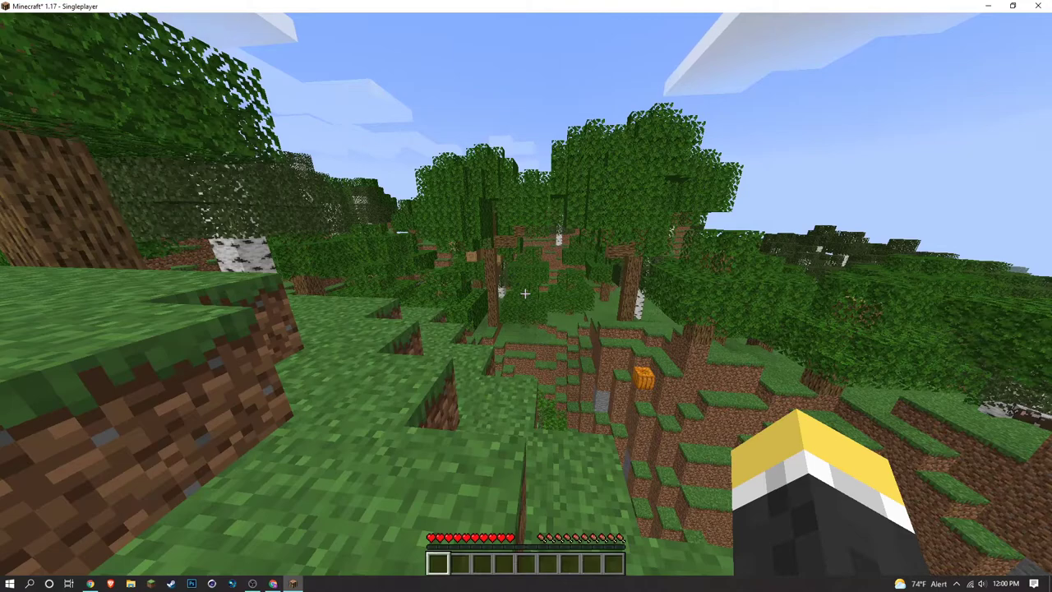
Pause the game, bringing the oak-filtered XRay block list back over the Game Menu.
key("Escape")
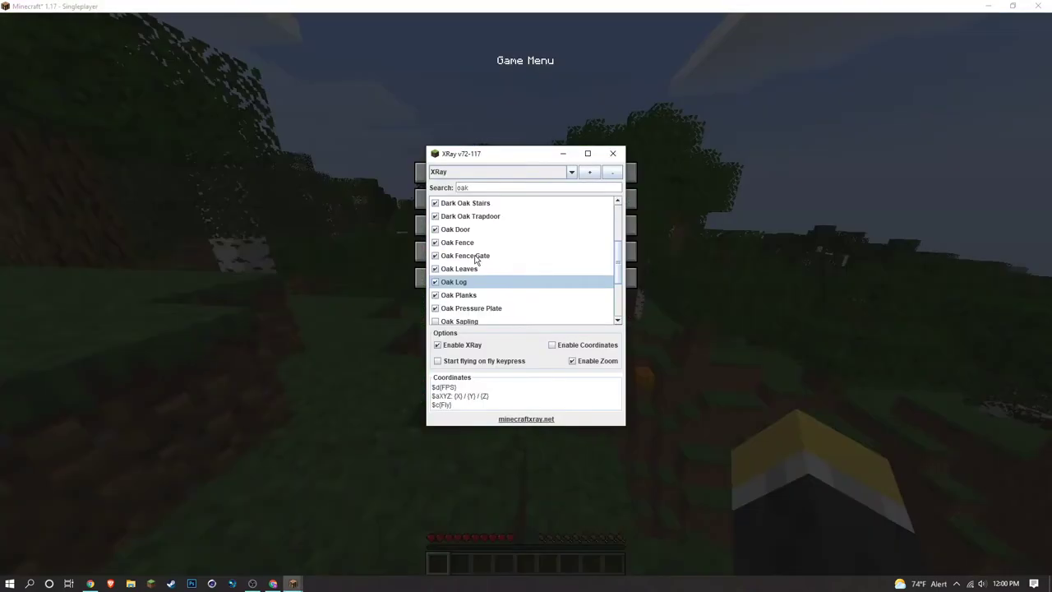